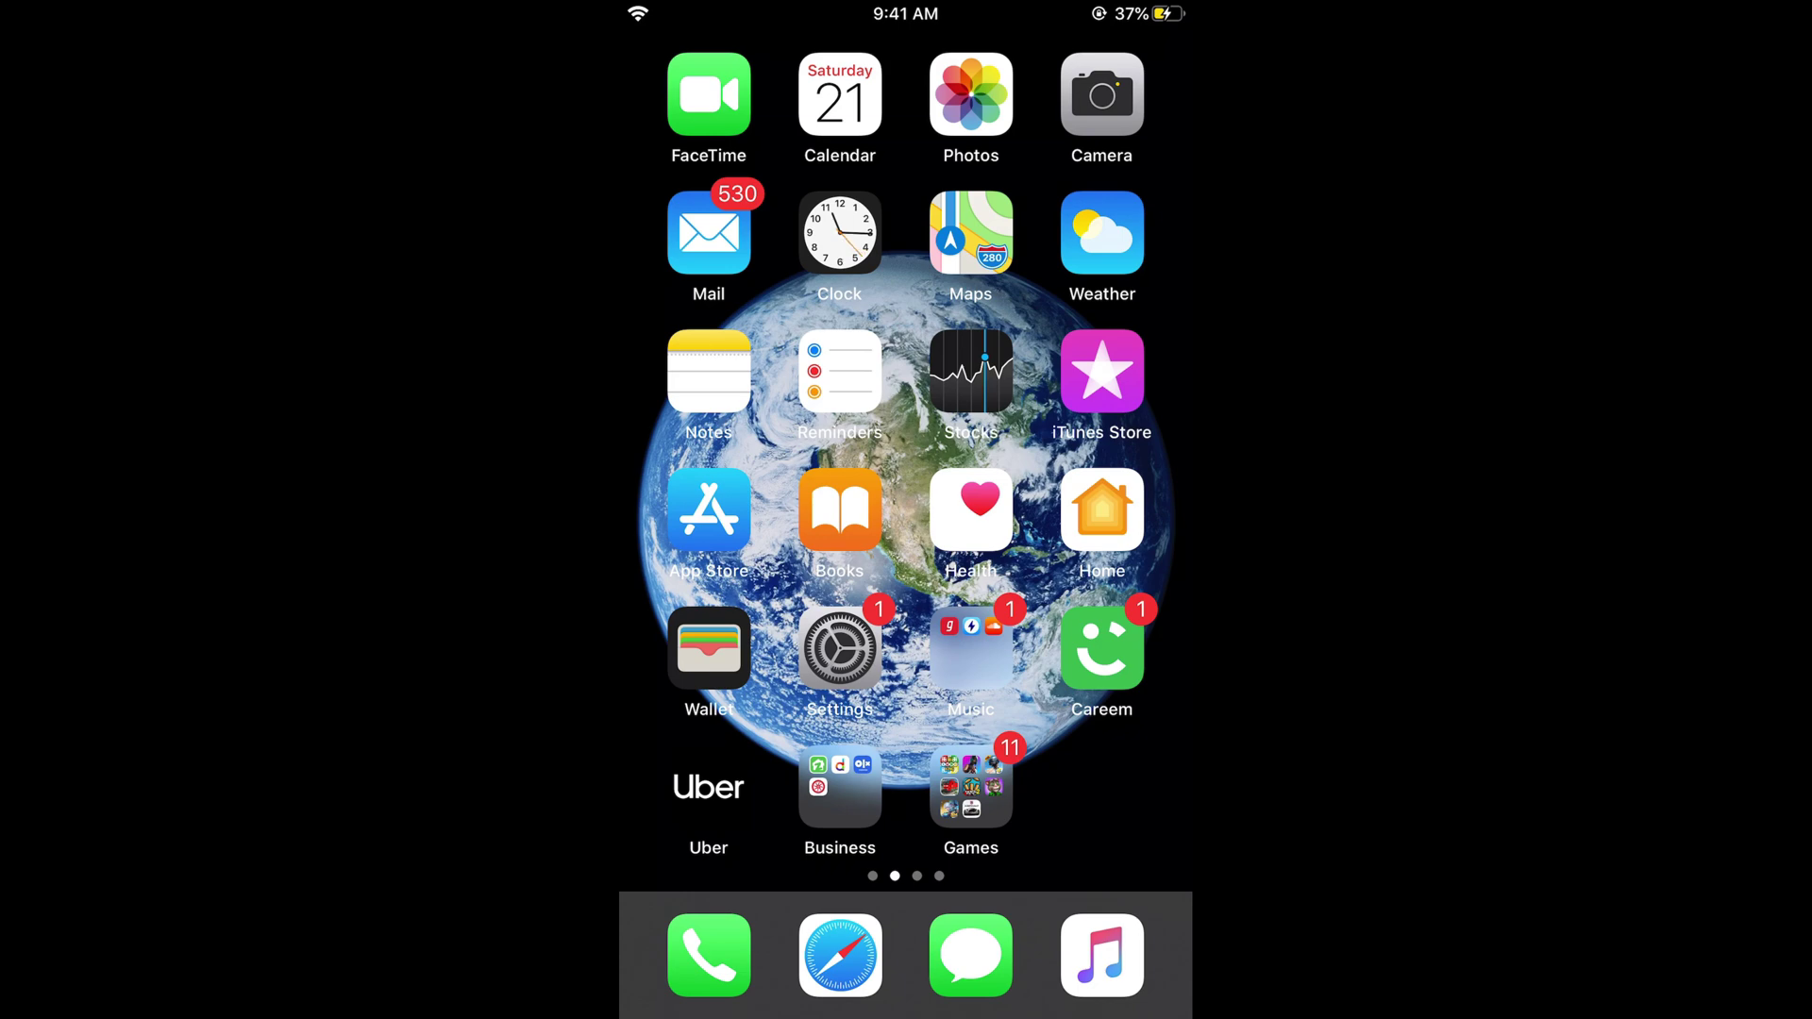
Go to Screen Time in Settings and create a new Screen Time passcode.
click(839, 650)
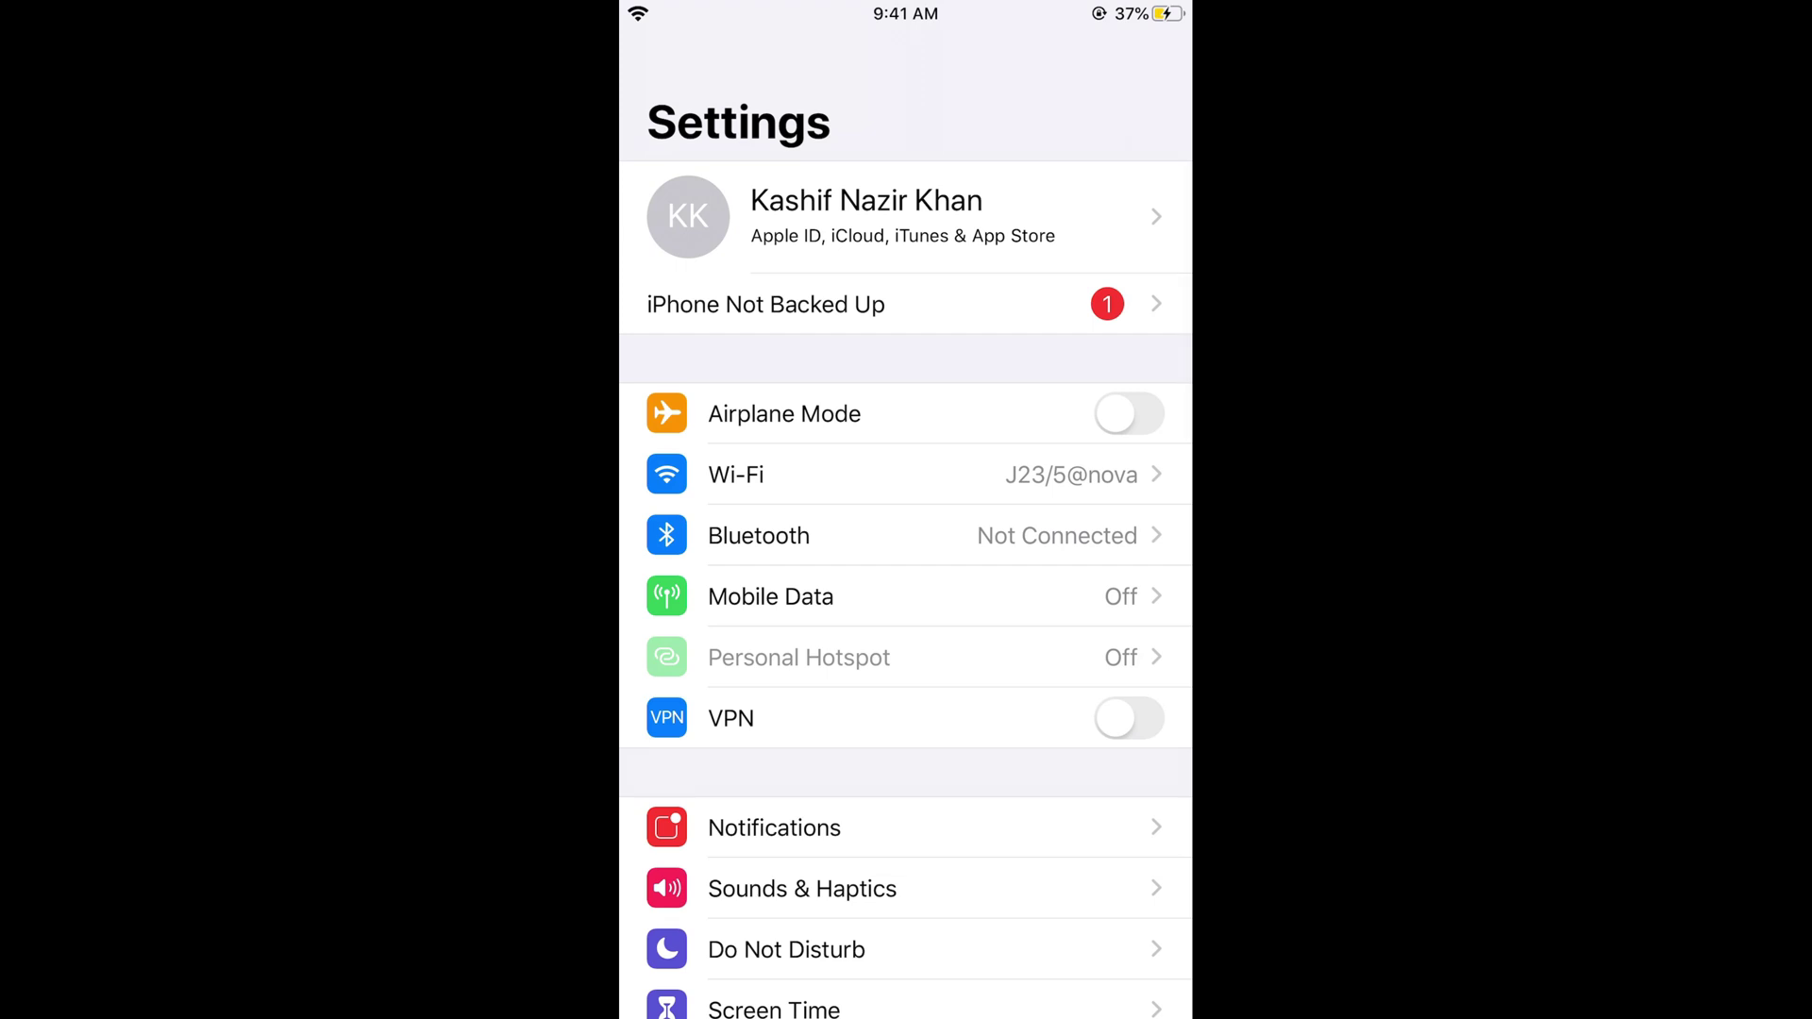
scroll(907, 566, down, 5)
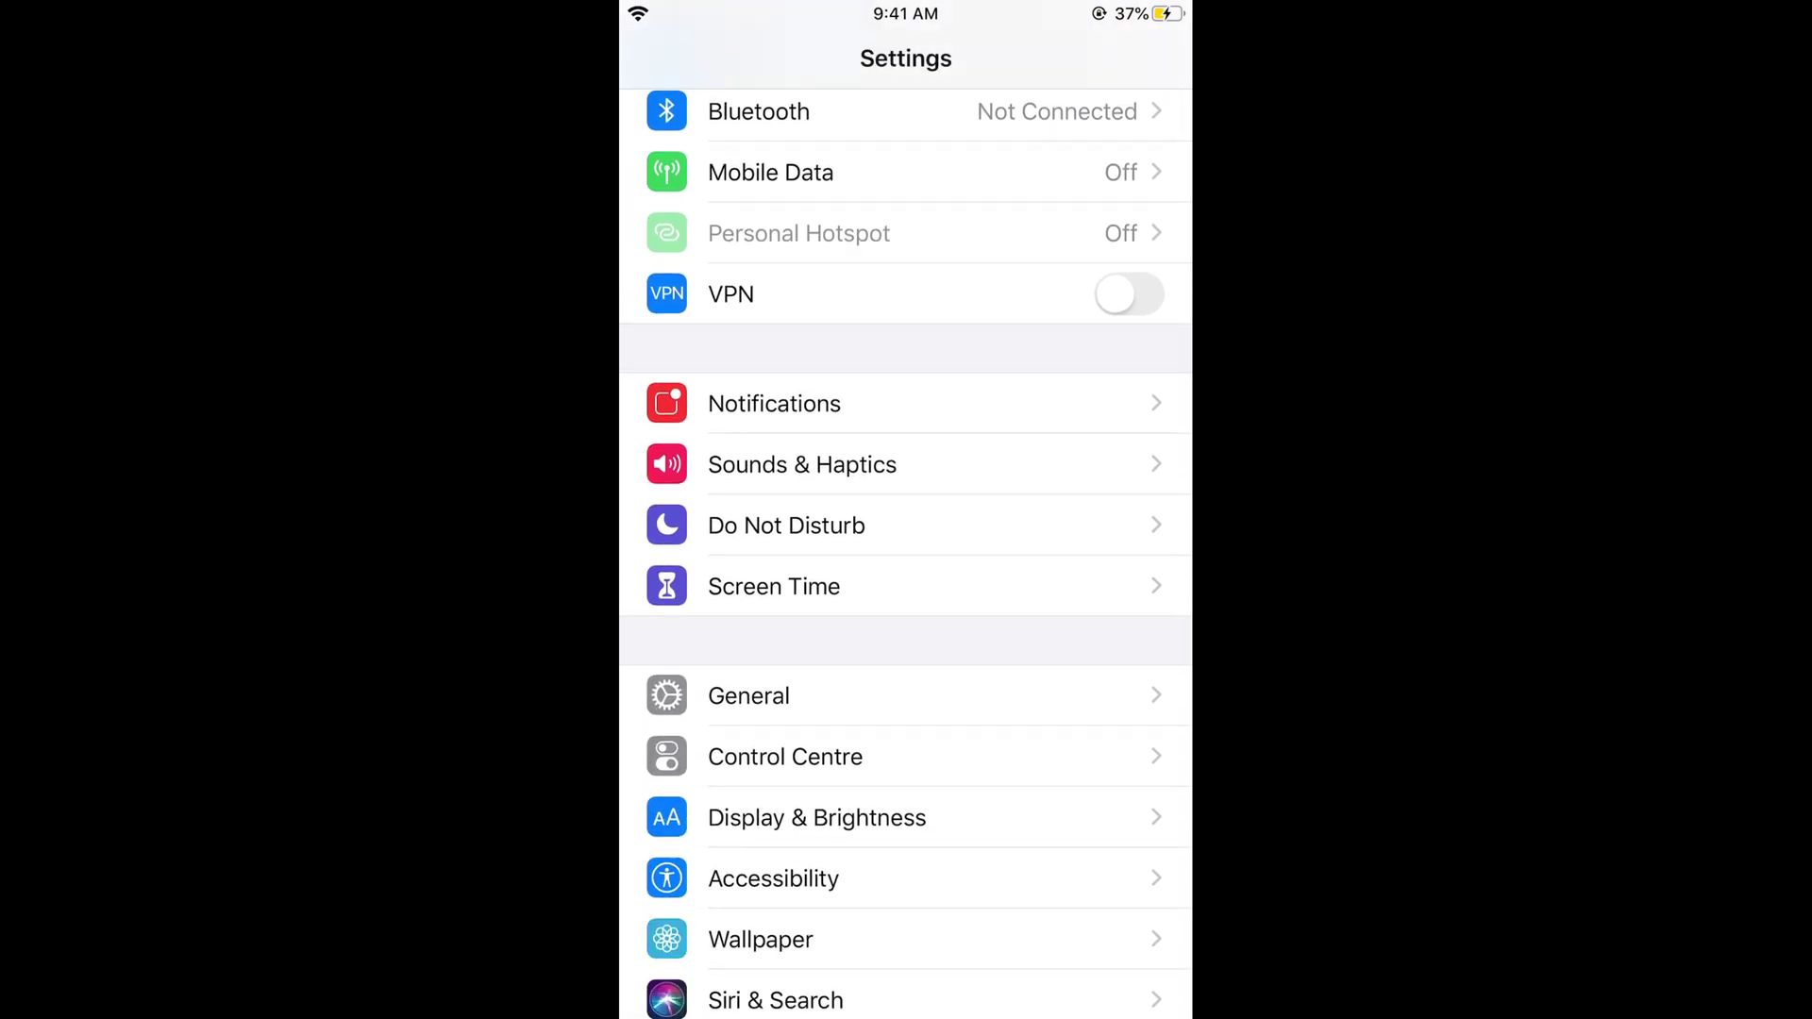
click(907, 586)
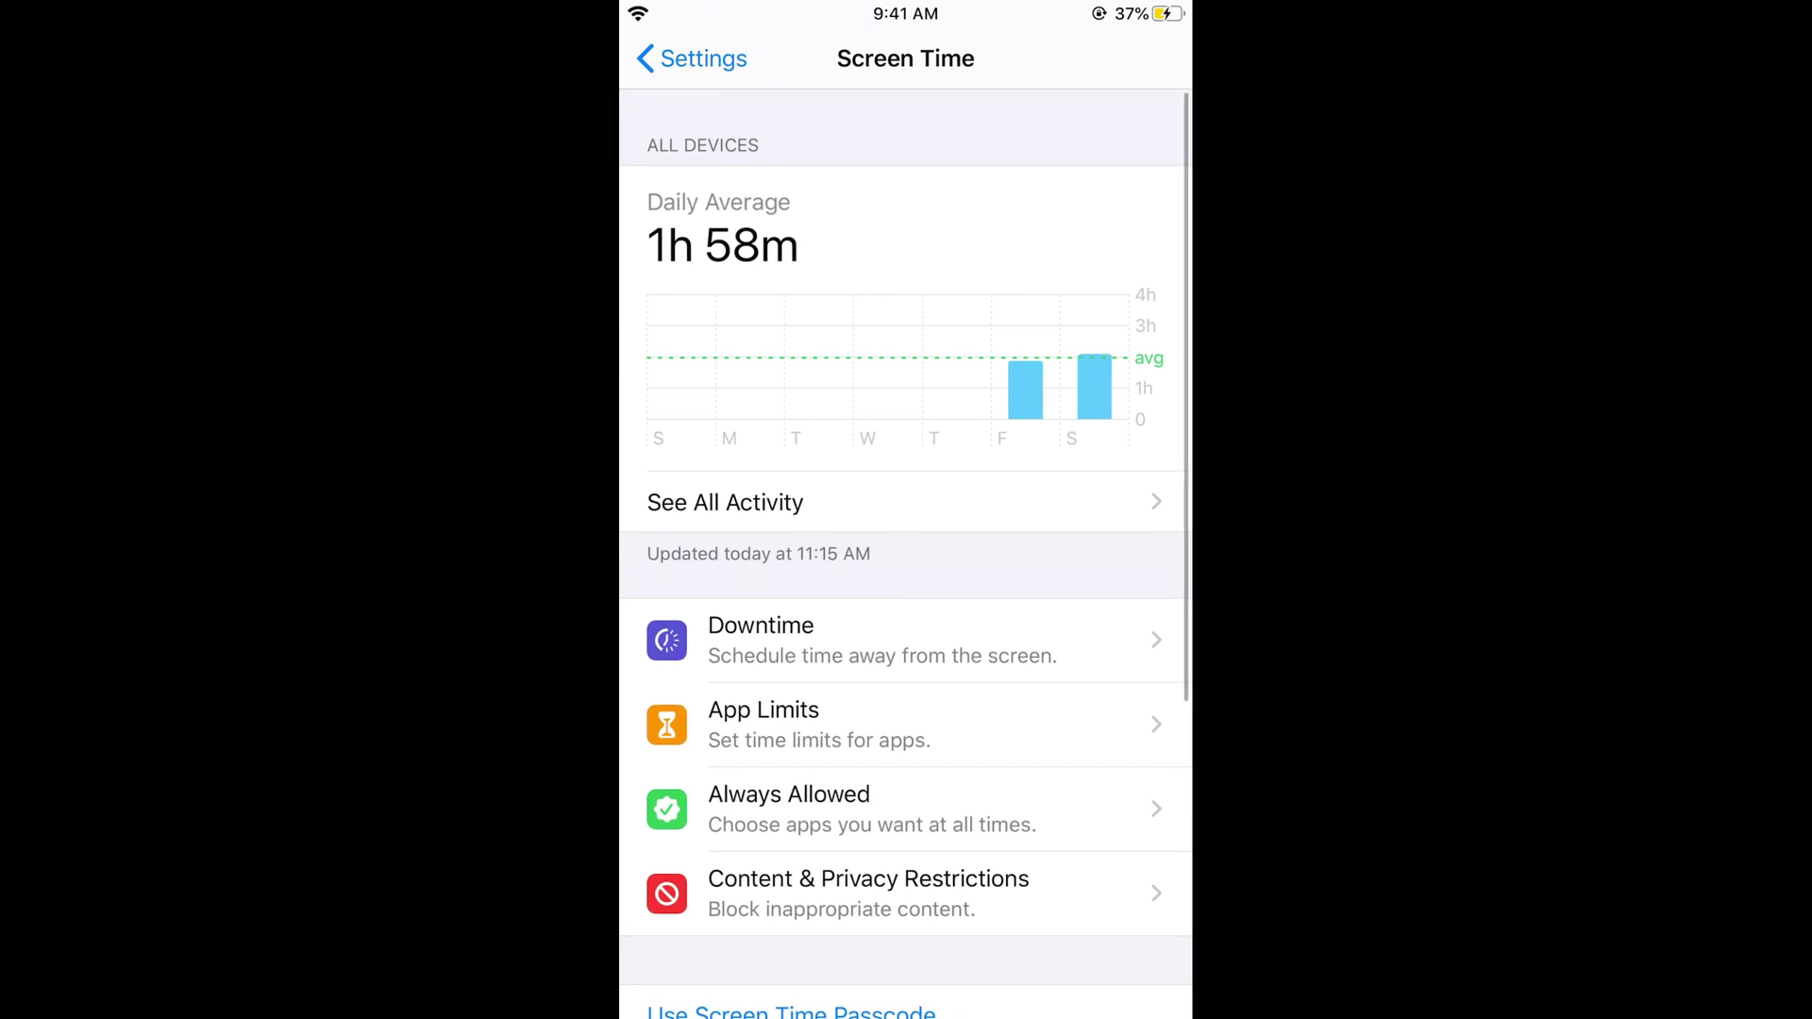
scroll(906, 566, down, 1)
scroll(906, 566, down, 3)
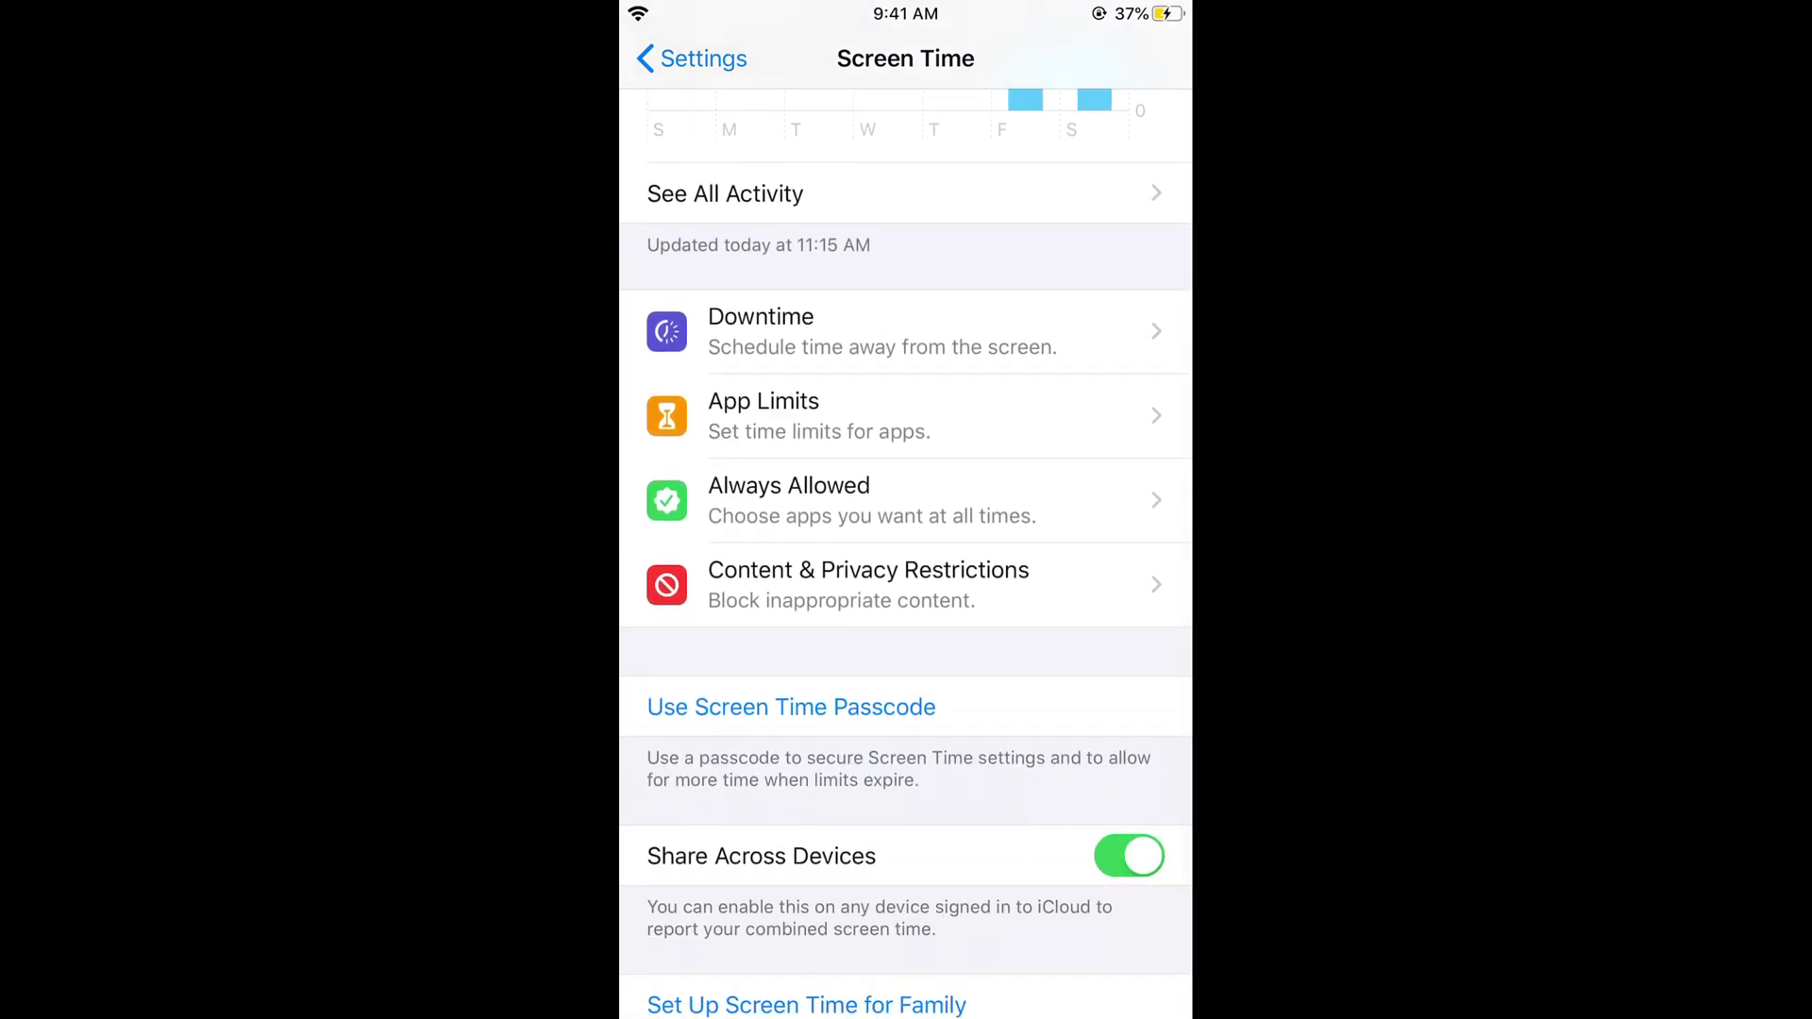
click(790, 707)
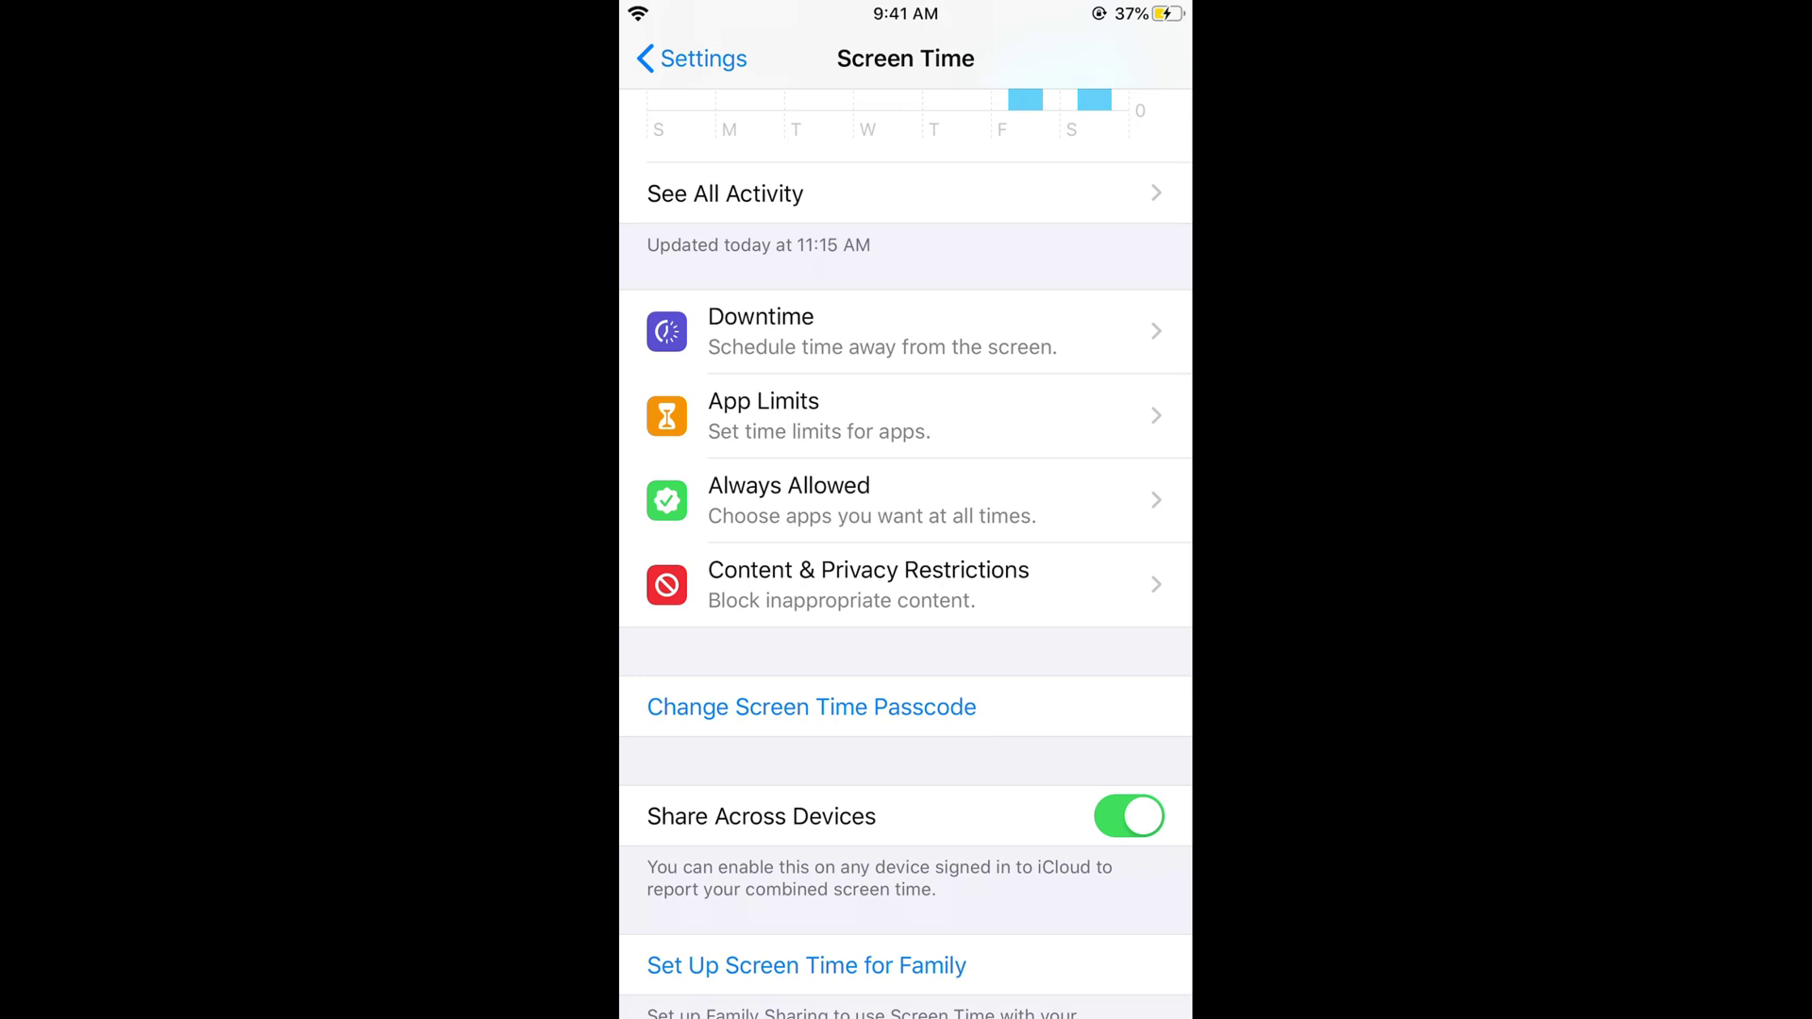
Switch the Content & Privacy Restrictions toggle on, confirming with the Screen Time passcode.
click(903, 583)
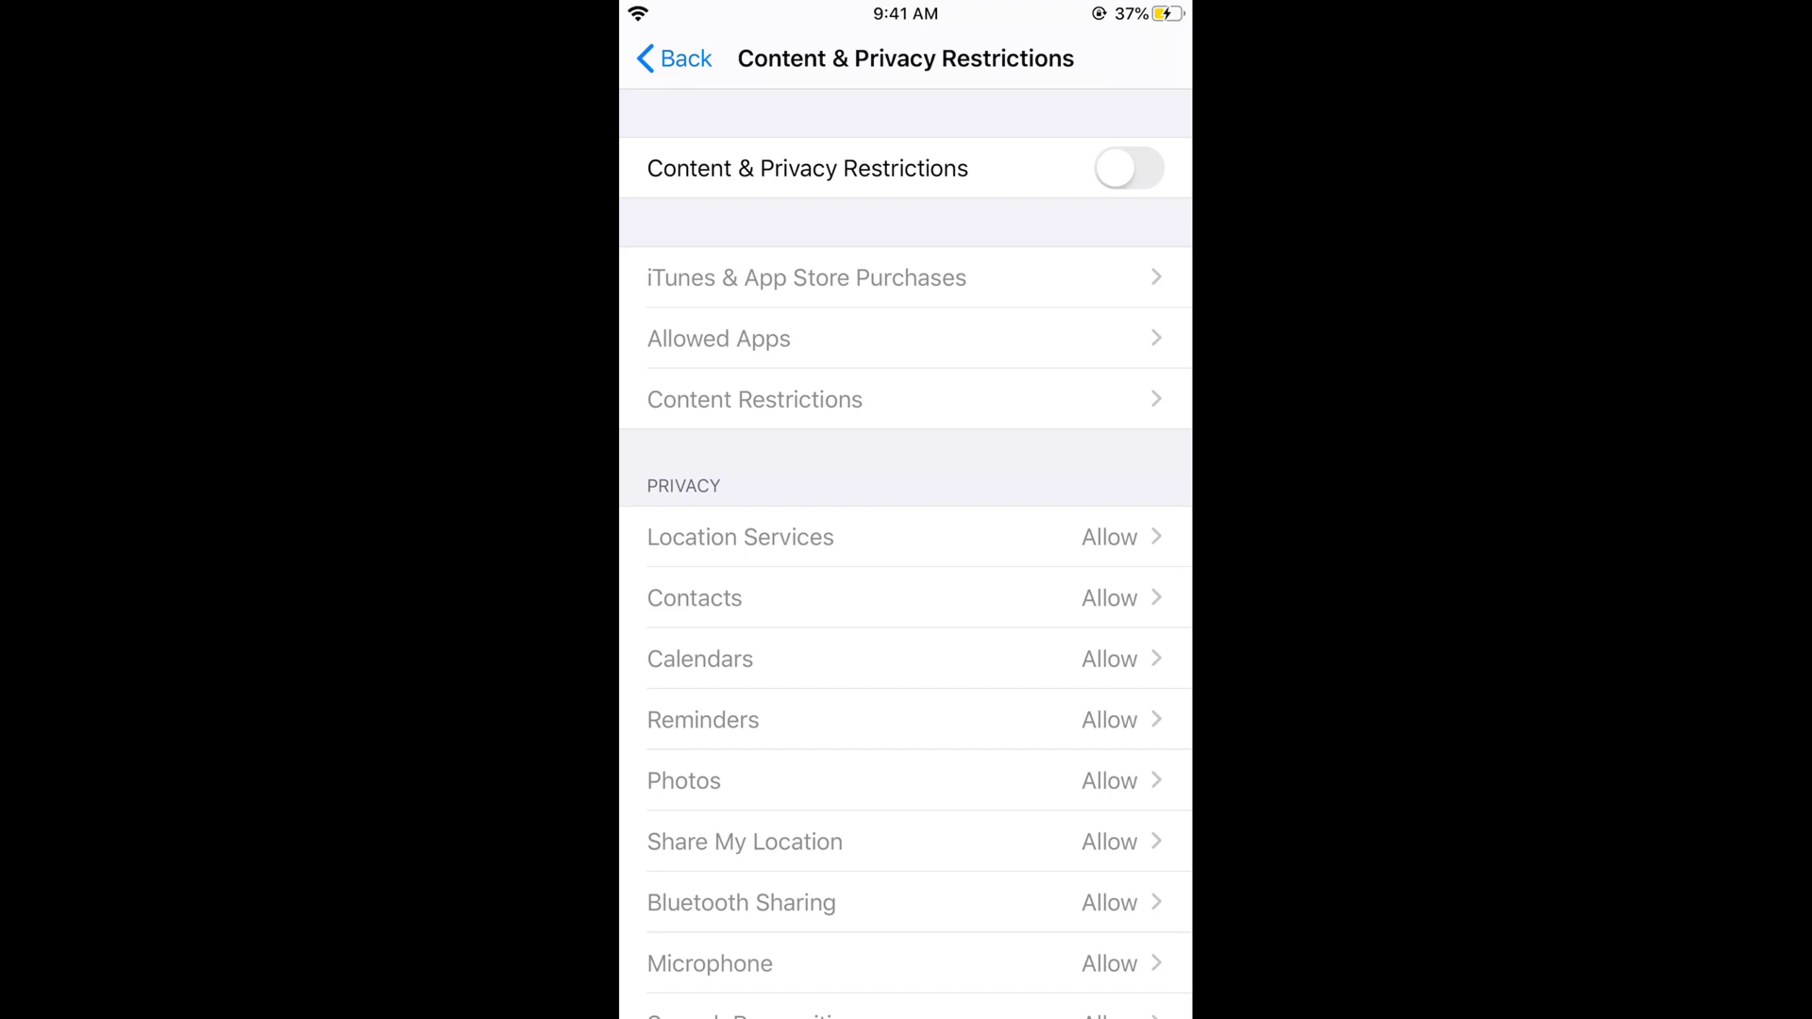
click(1129, 168)
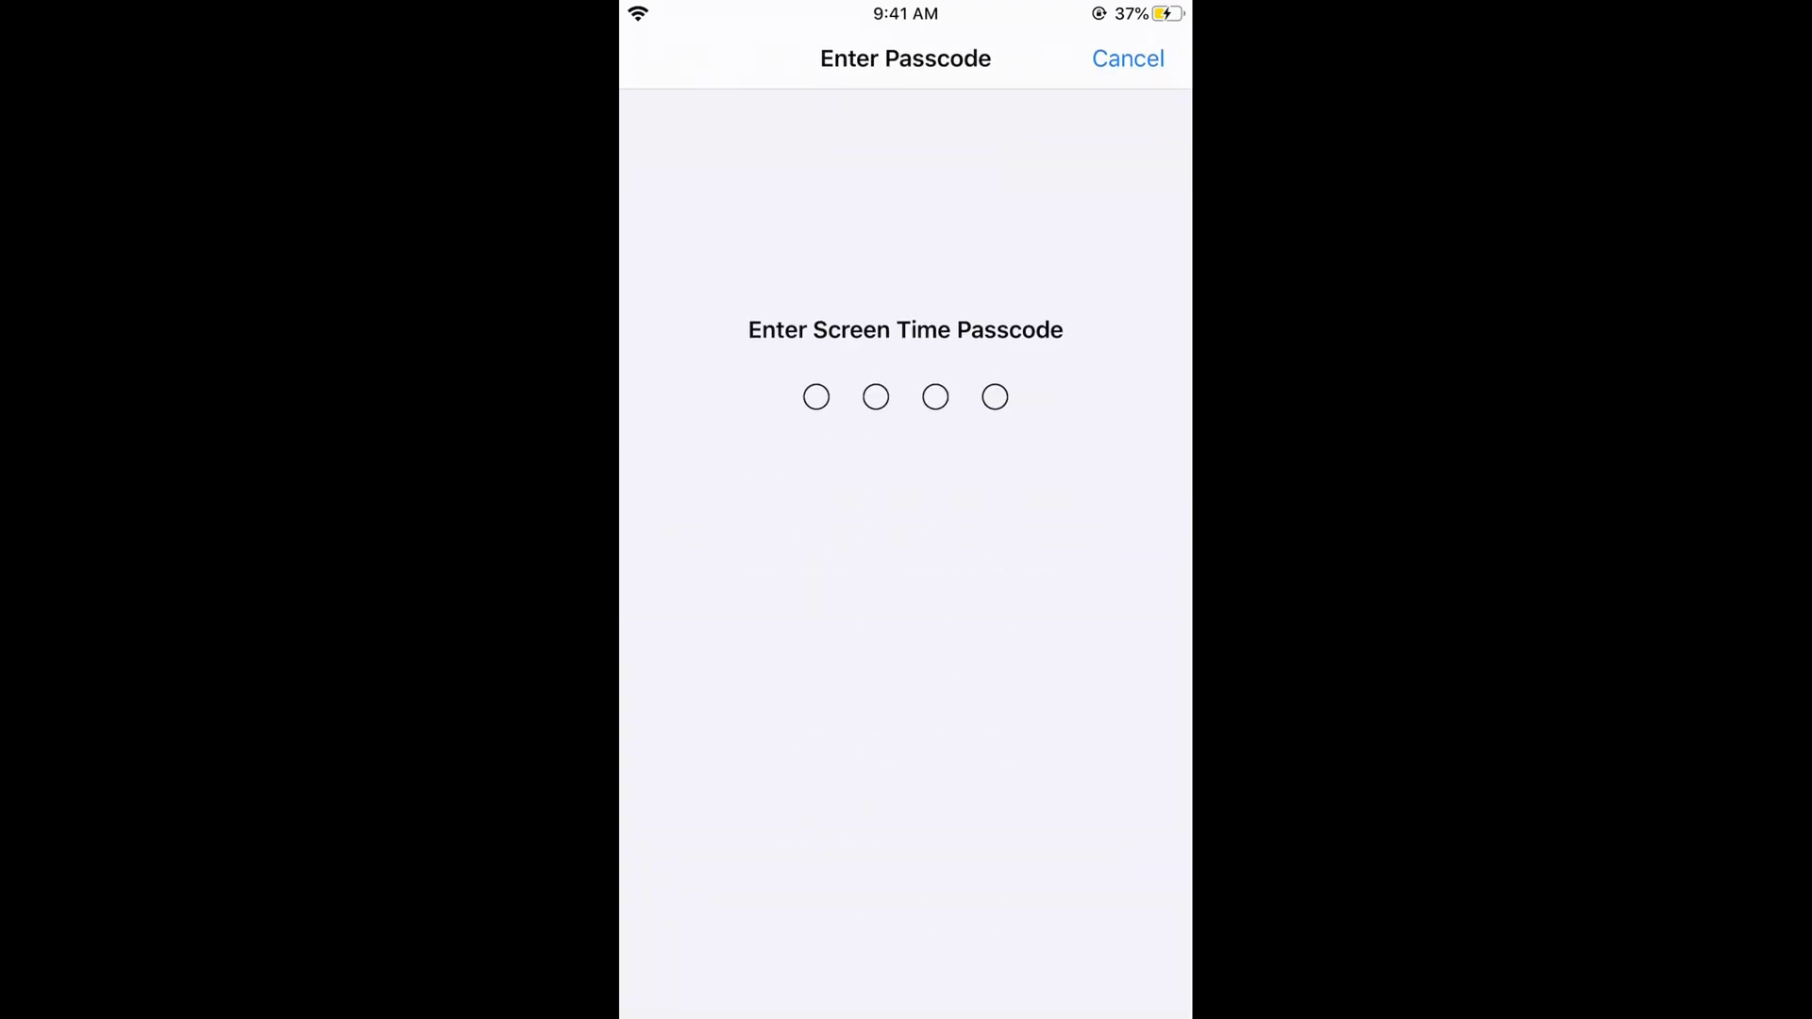
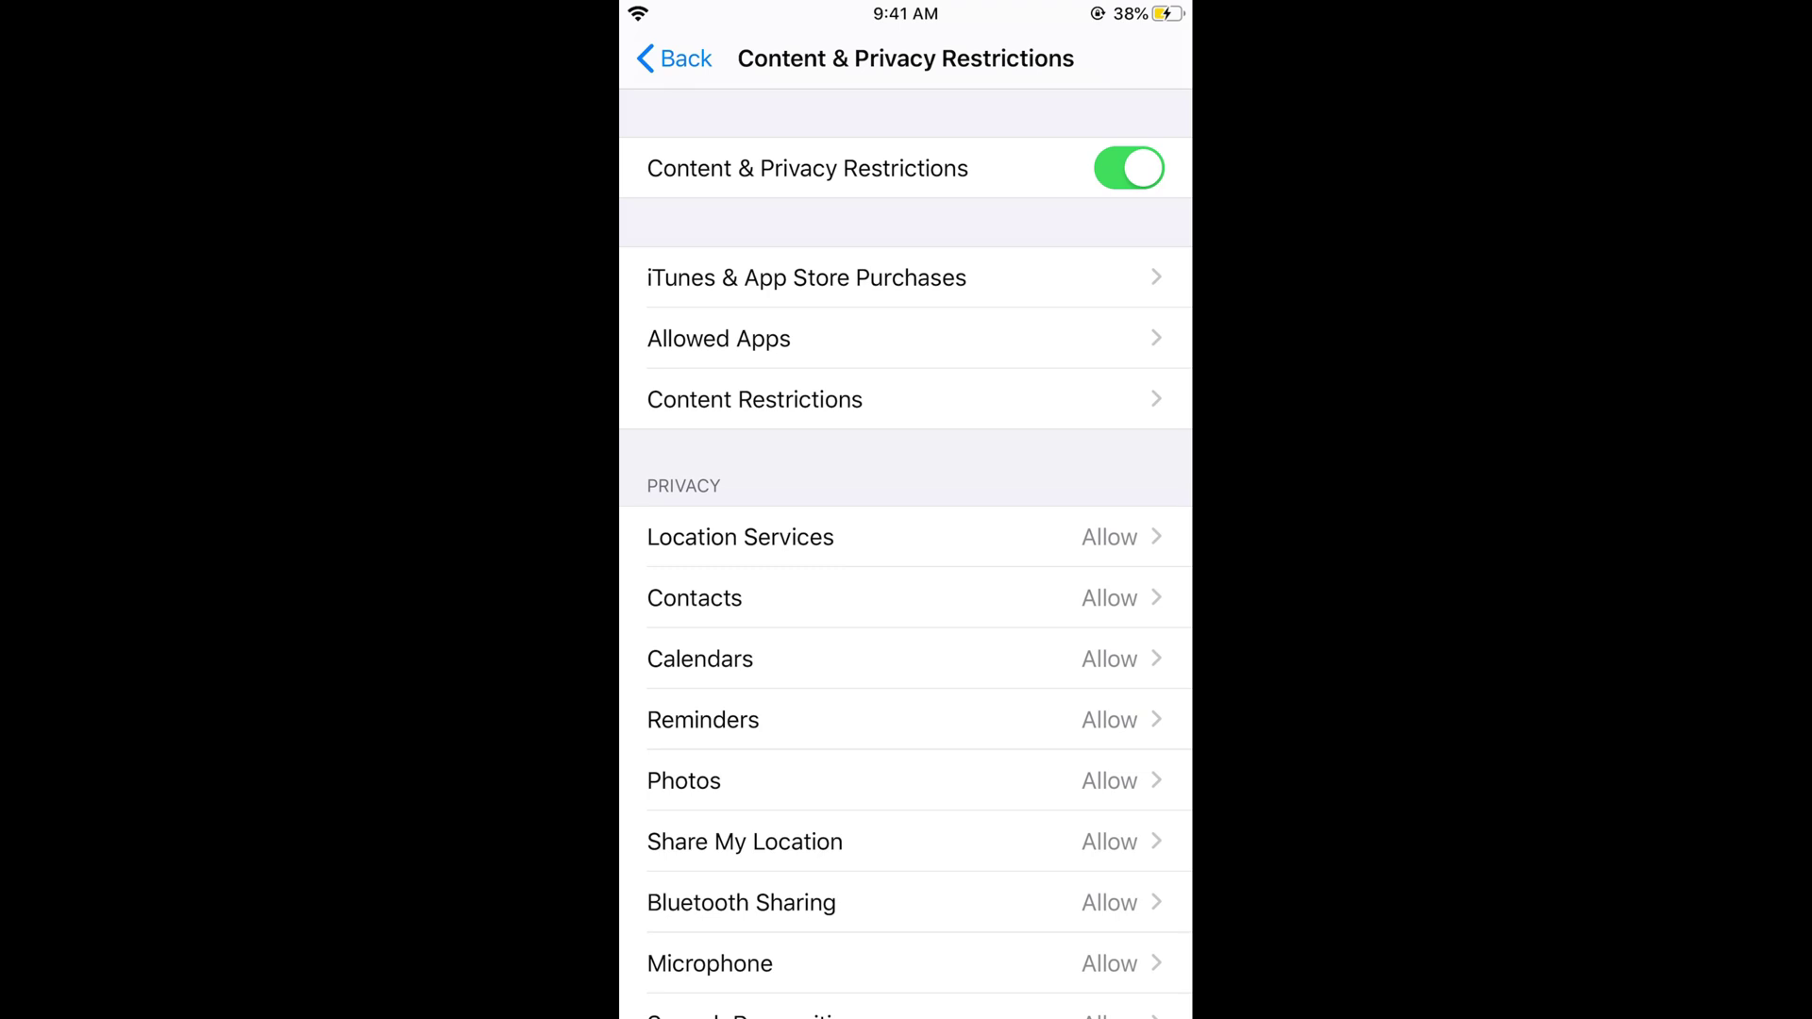
Turn Safari off under Allowed Apps and check the Home Screen.
click(905, 339)
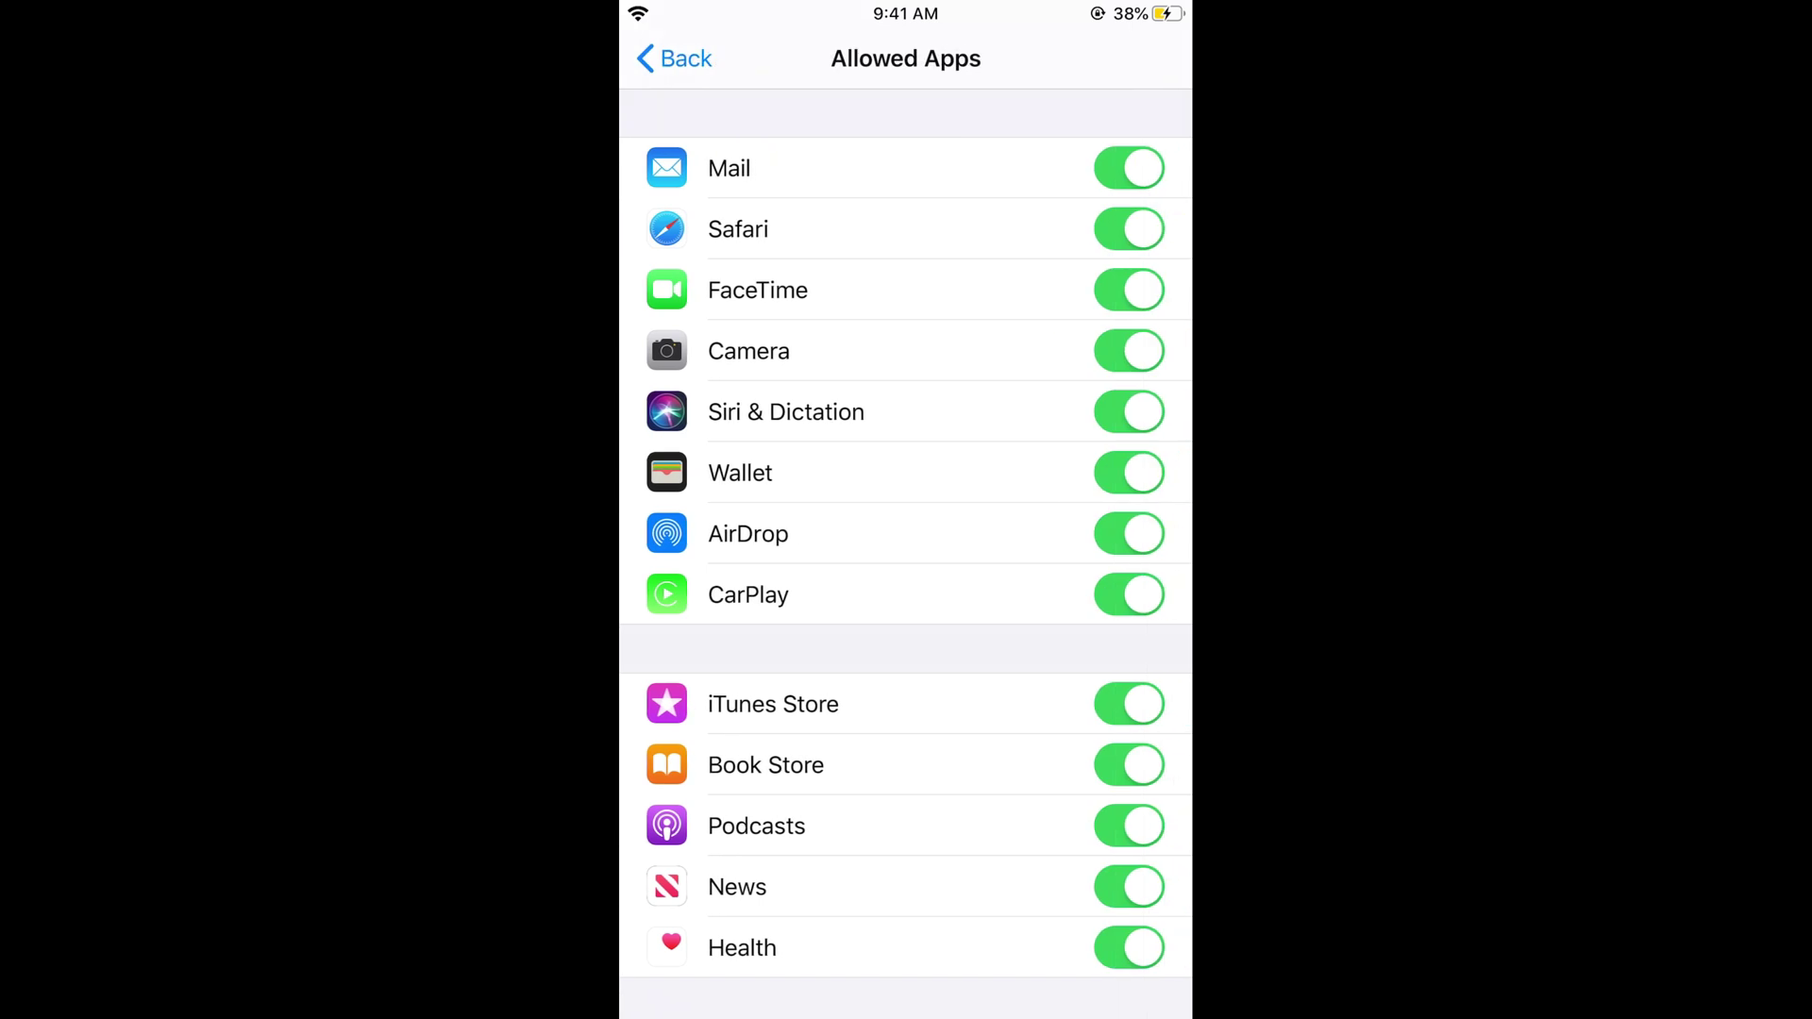
click(1127, 230)
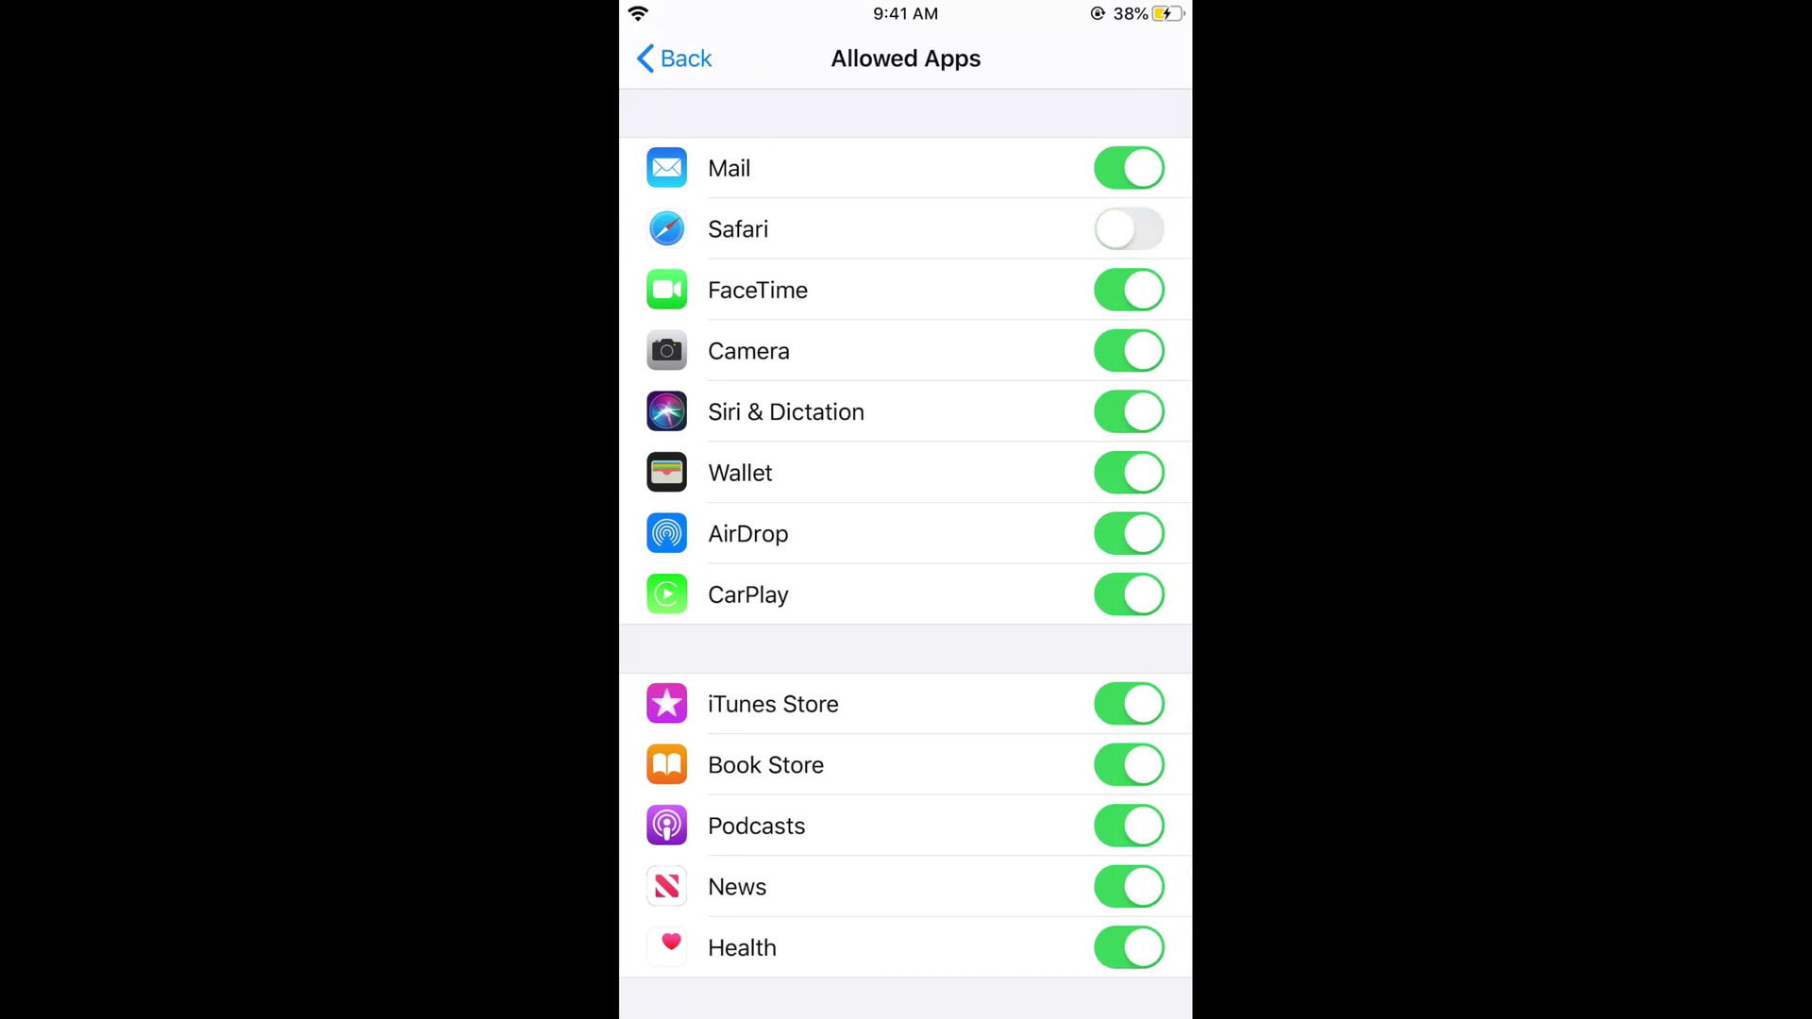
key(super)
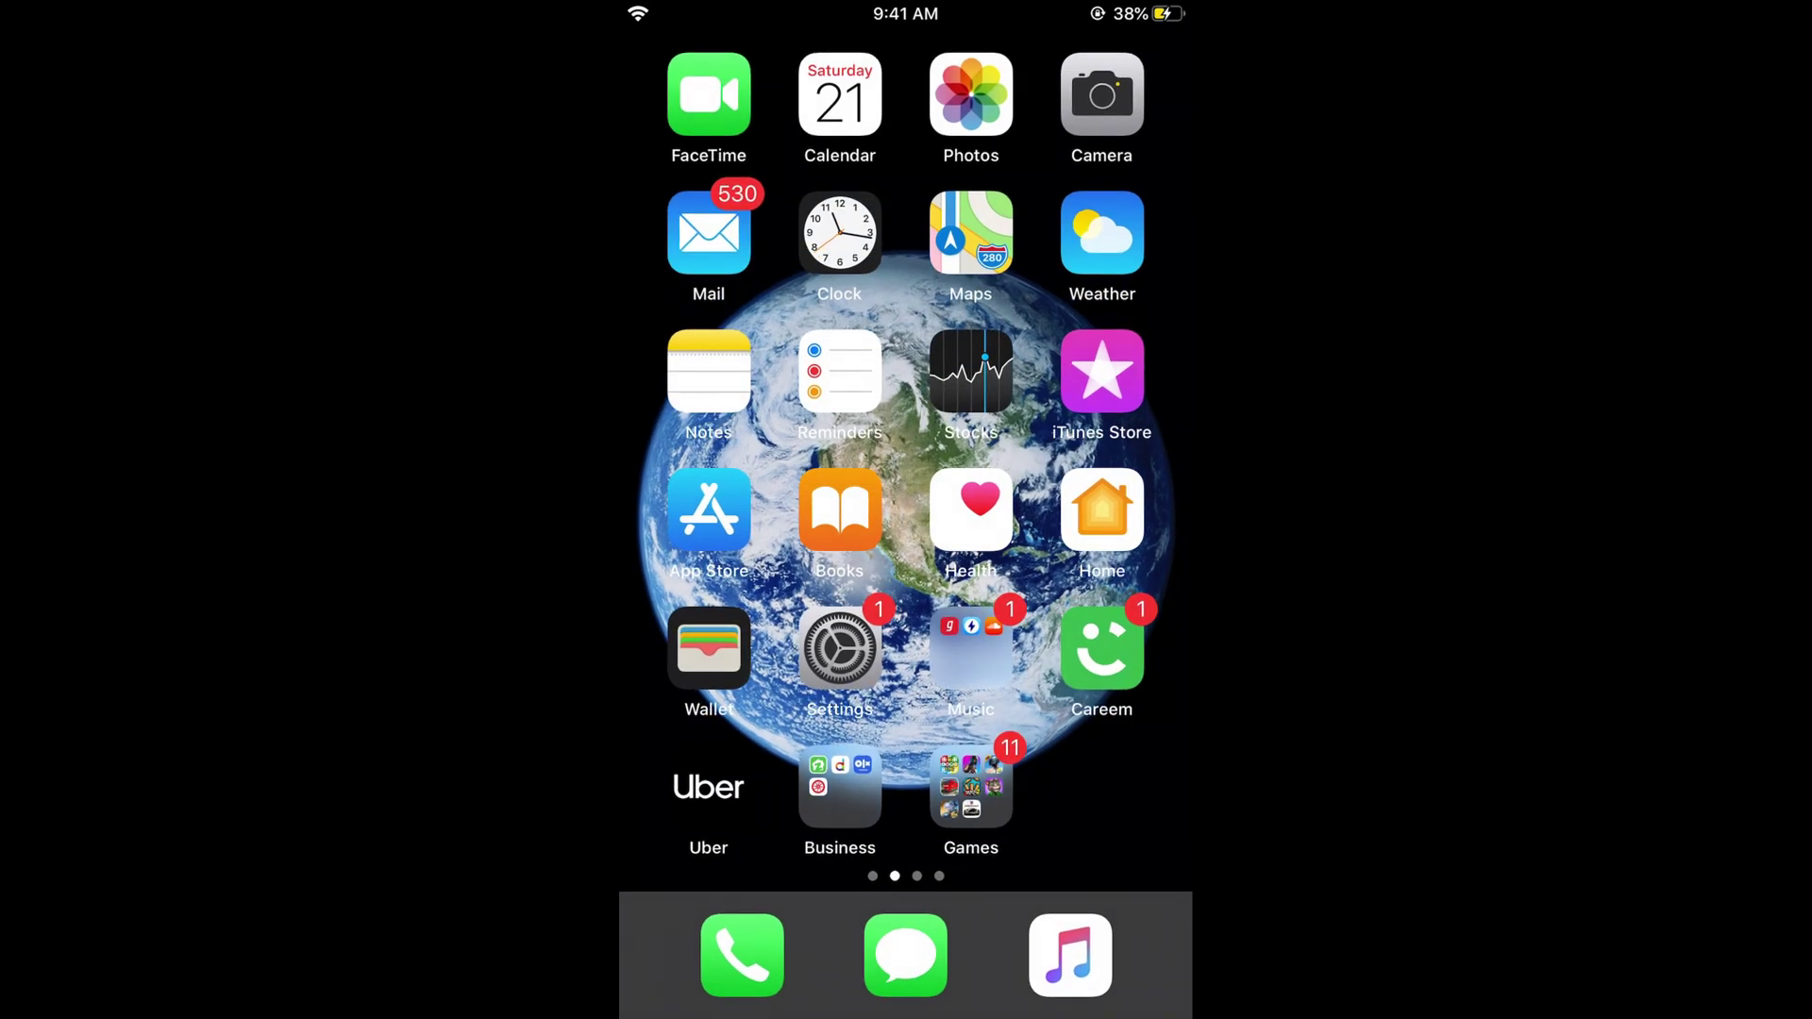
Return to Allowed Apps and switch Safari back on.
click(839, 651)
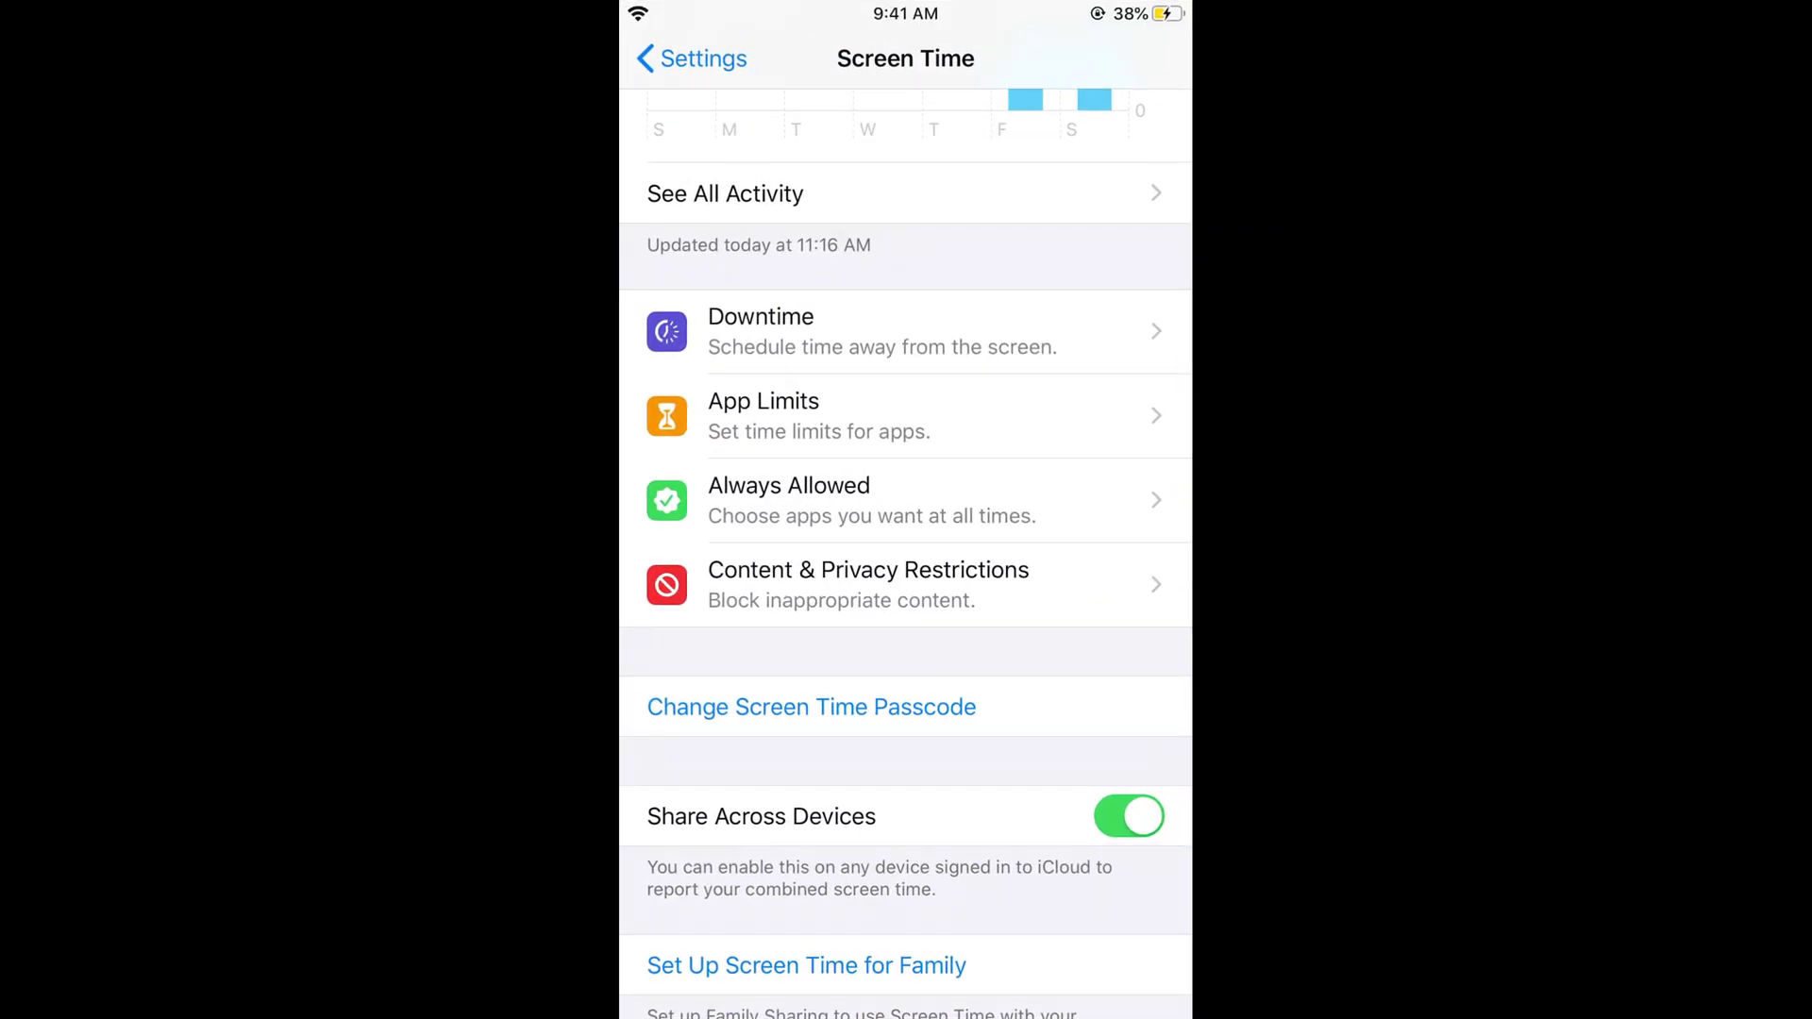
click(907, 580)
click(907, 338)
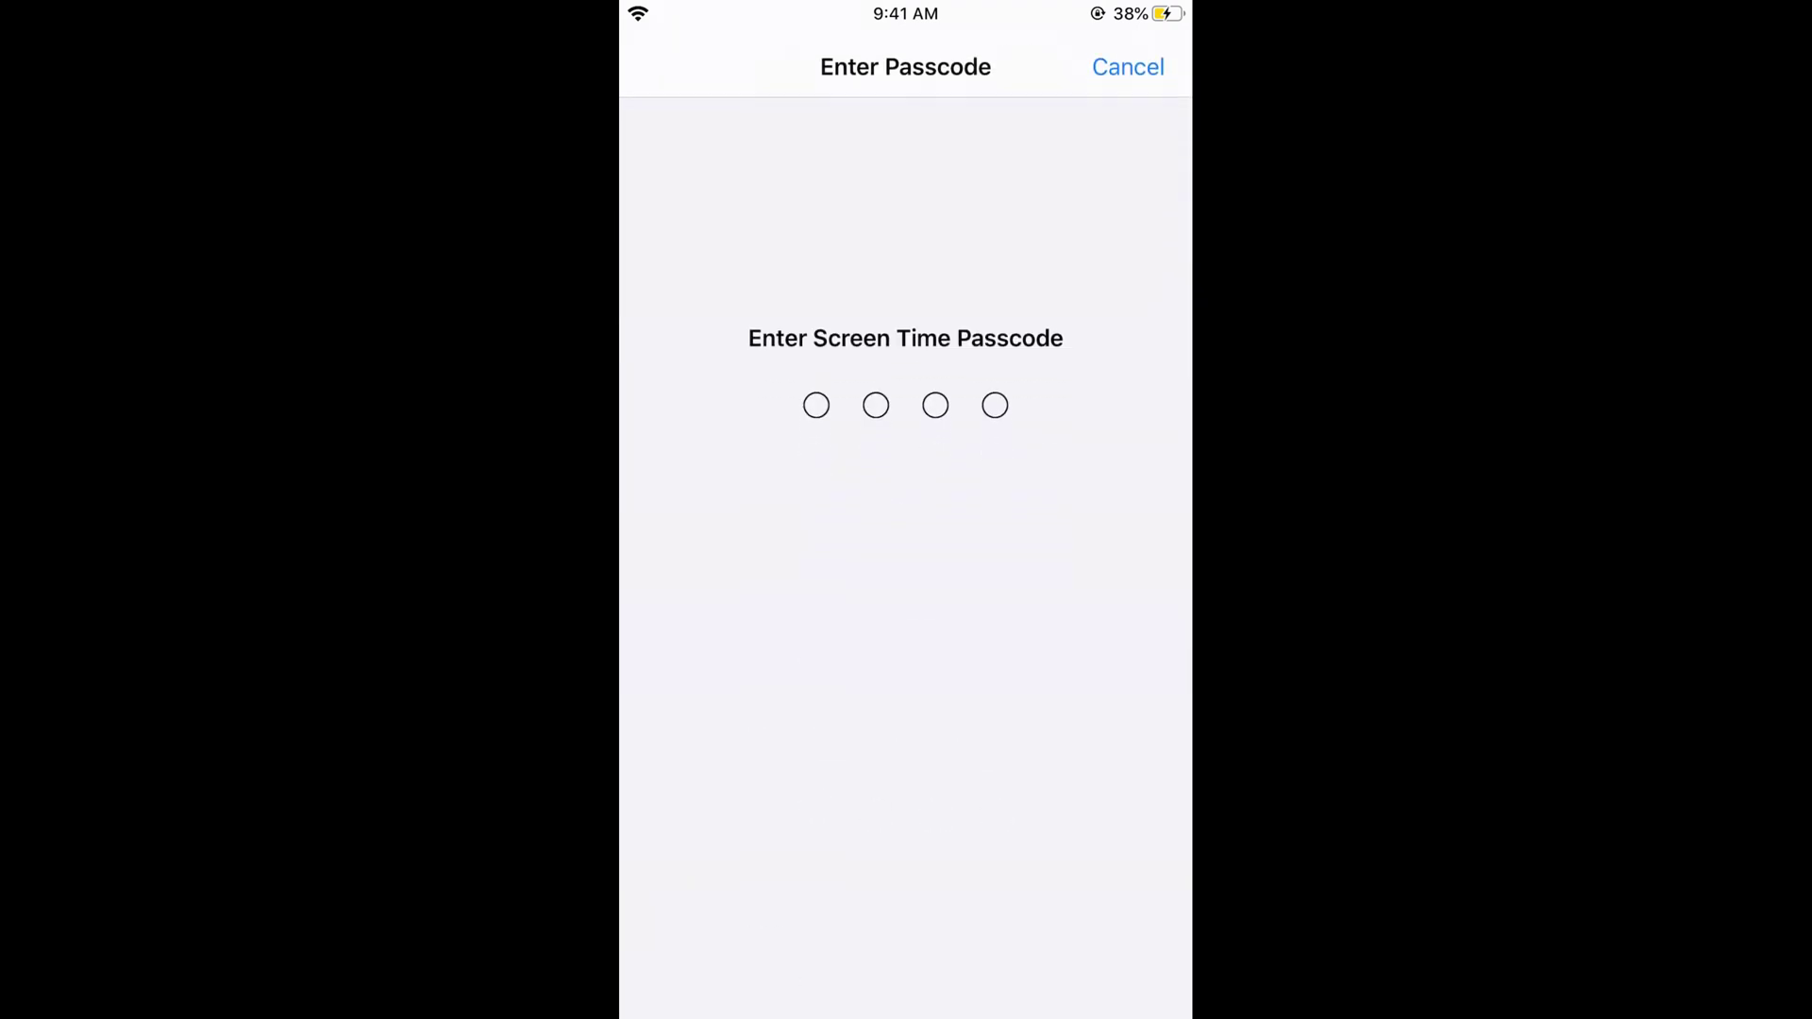
text(0000)
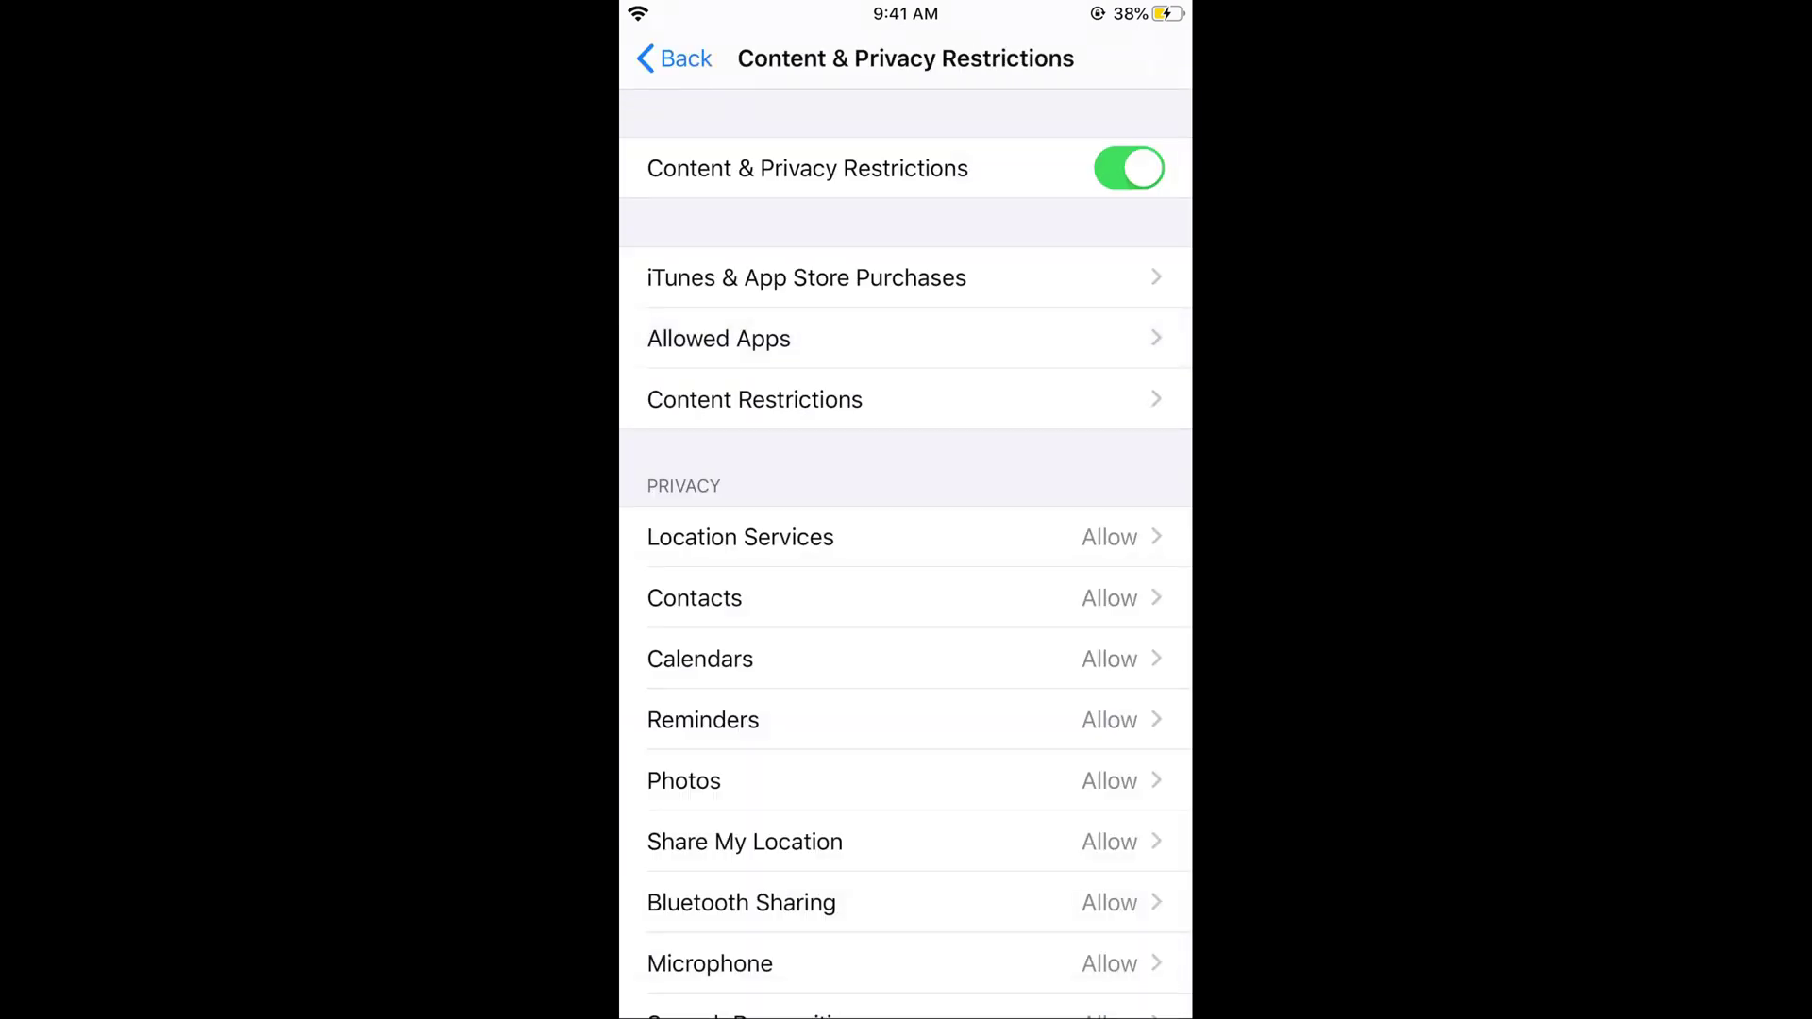
click(1129, 229)
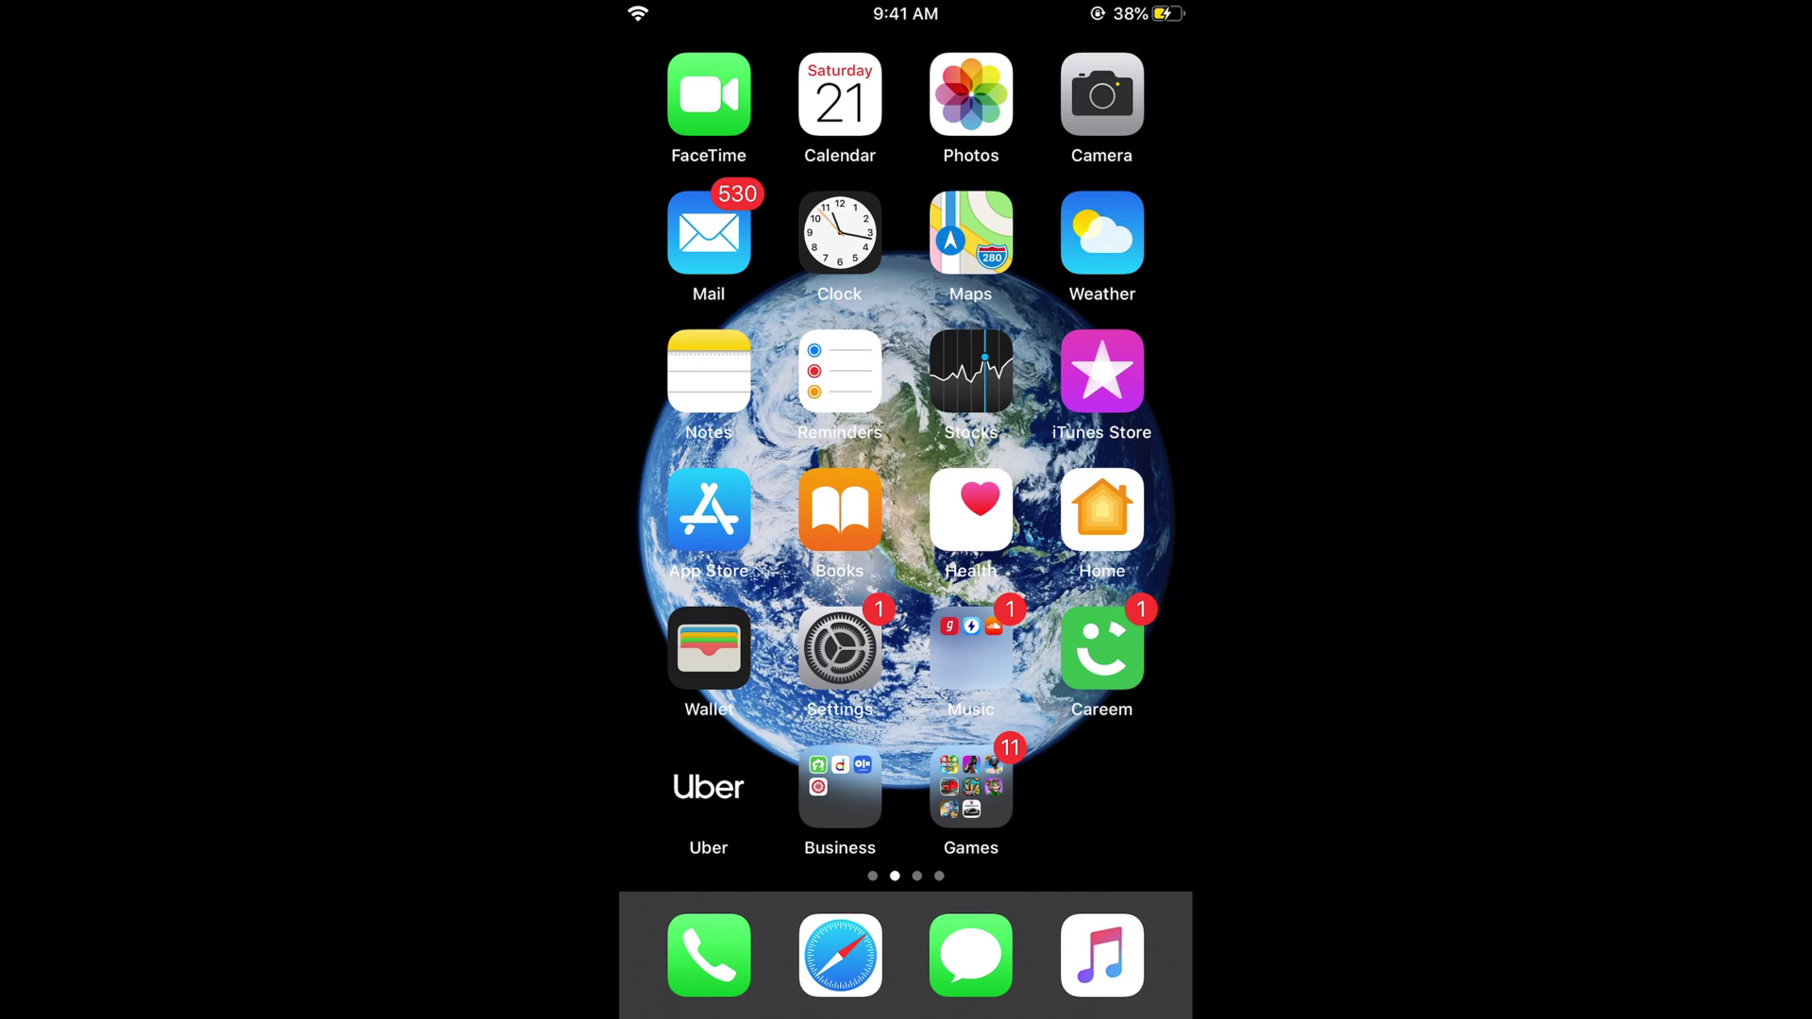
Turn Safari off again under Allowed Apps.
click(839, 652)
click(878, 583)
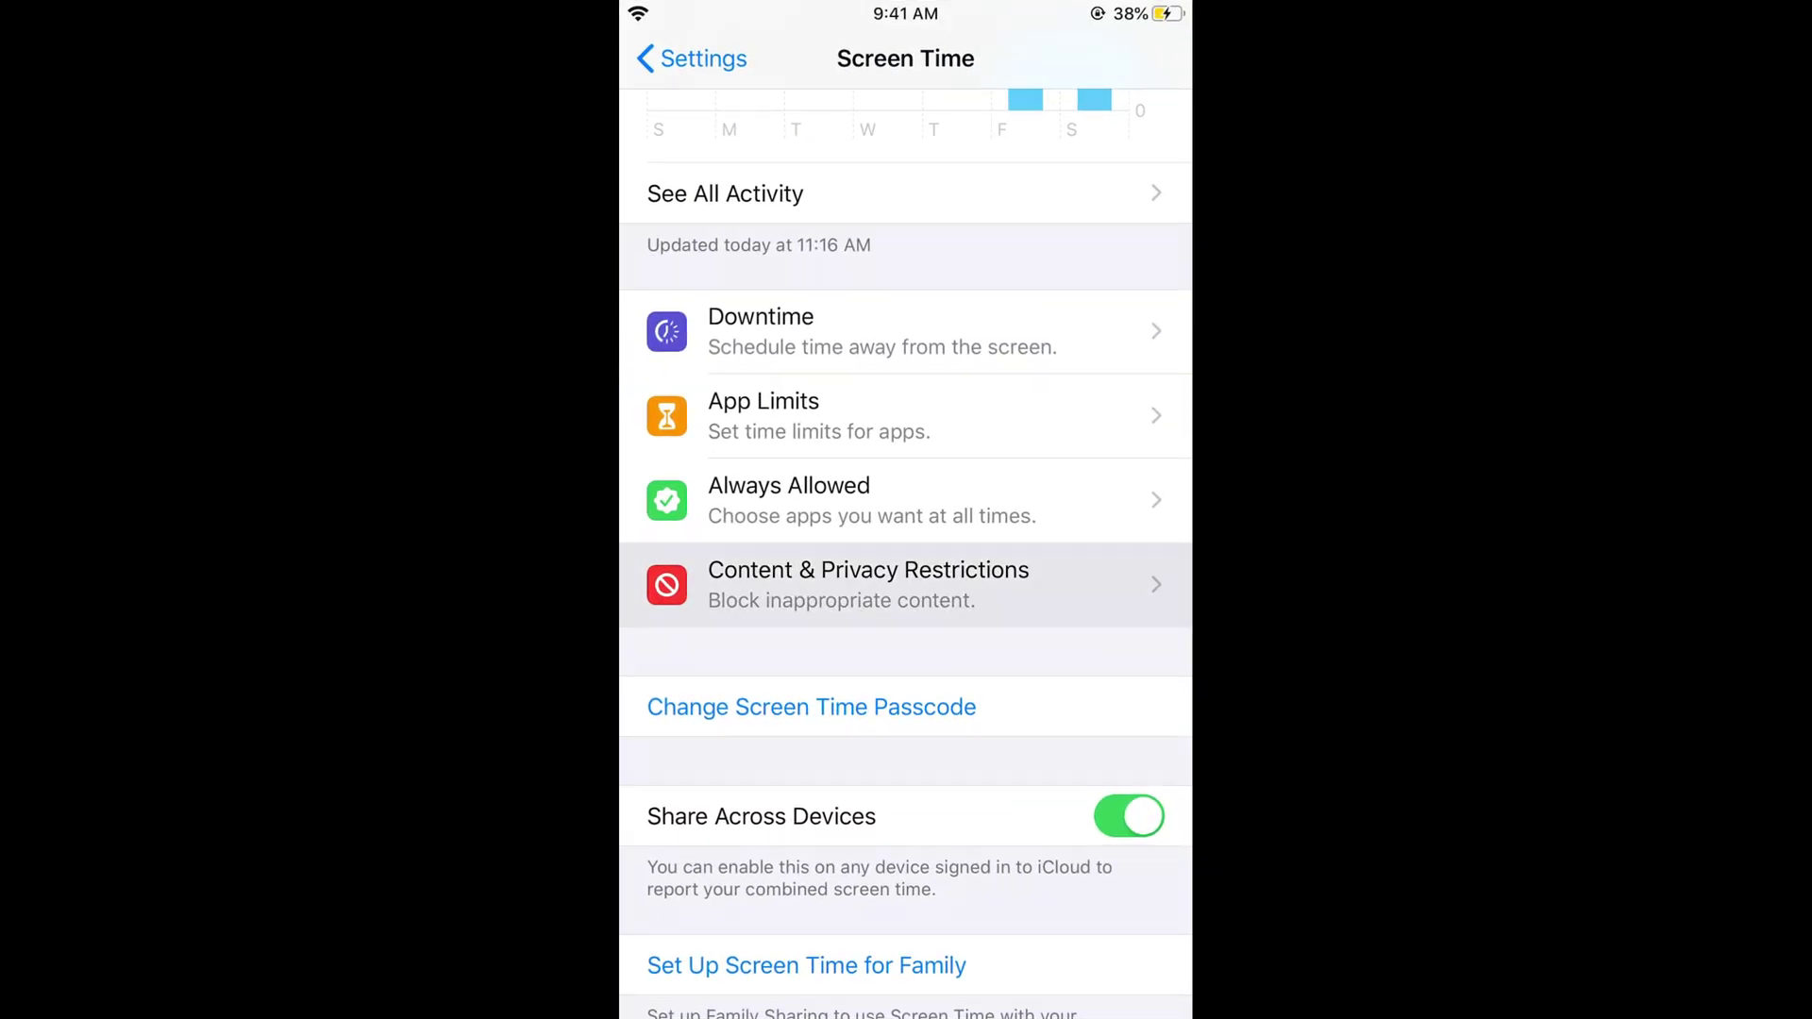
click(906, 337)
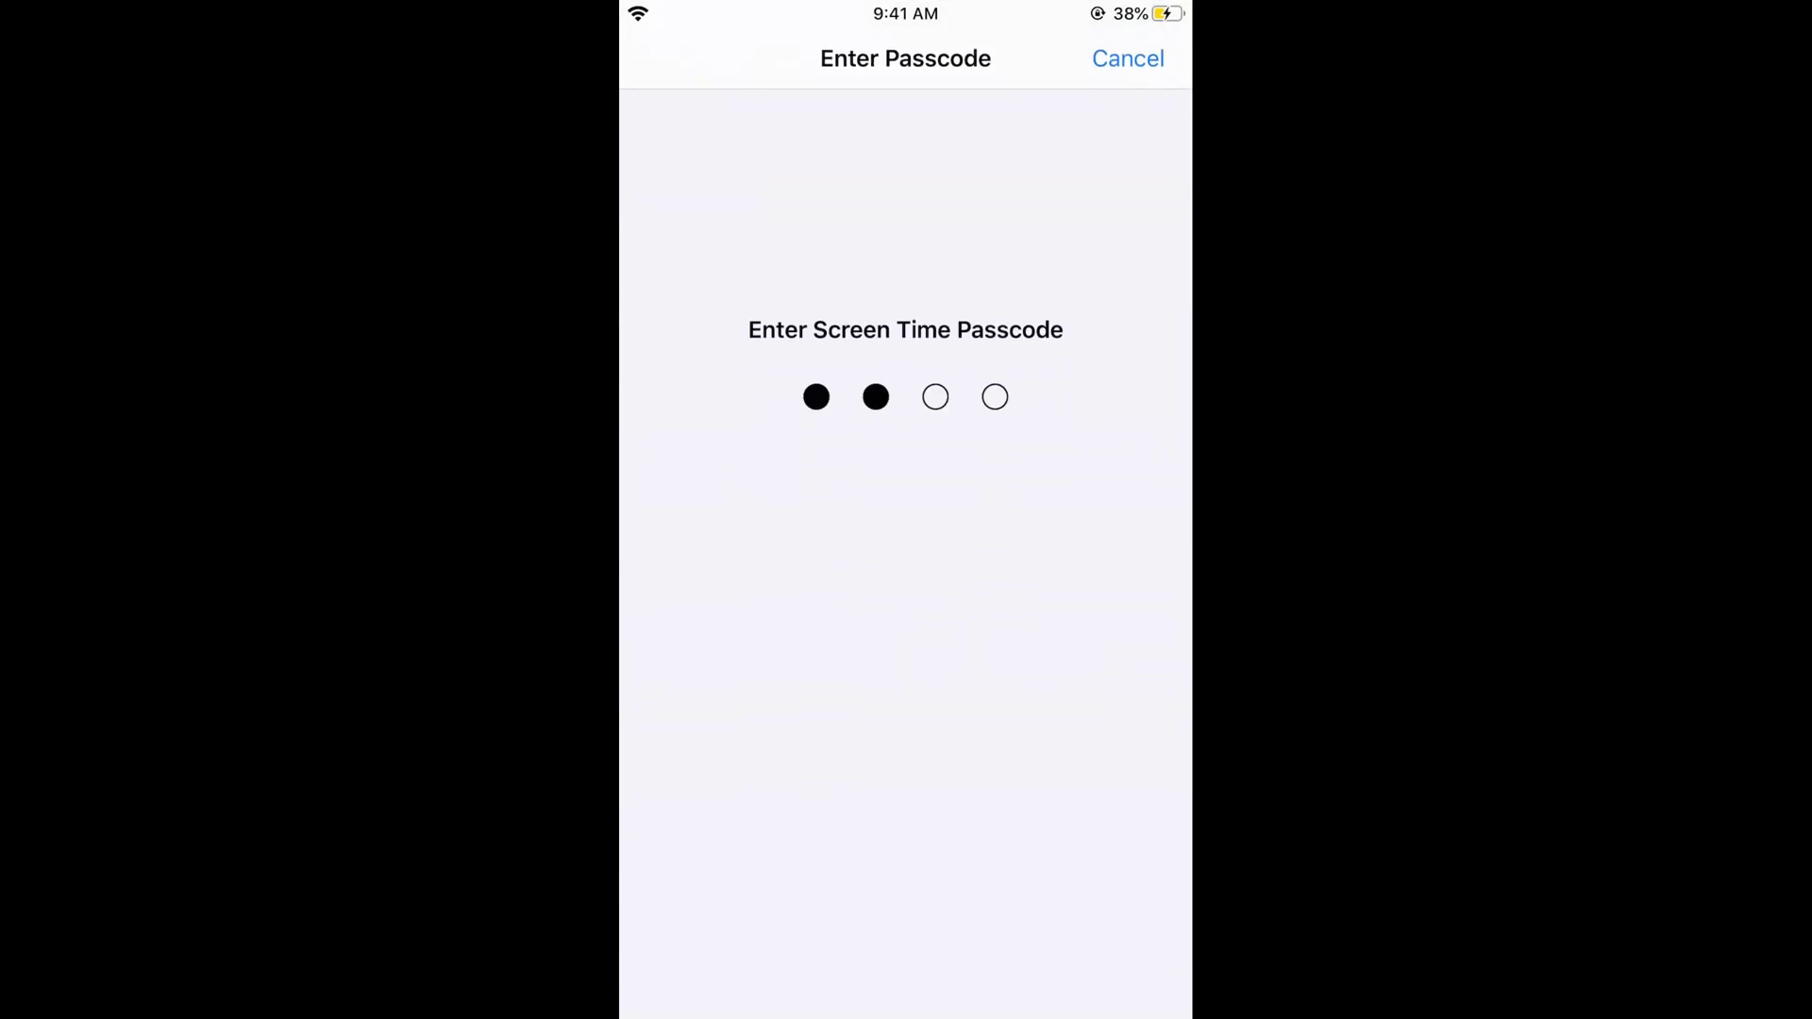
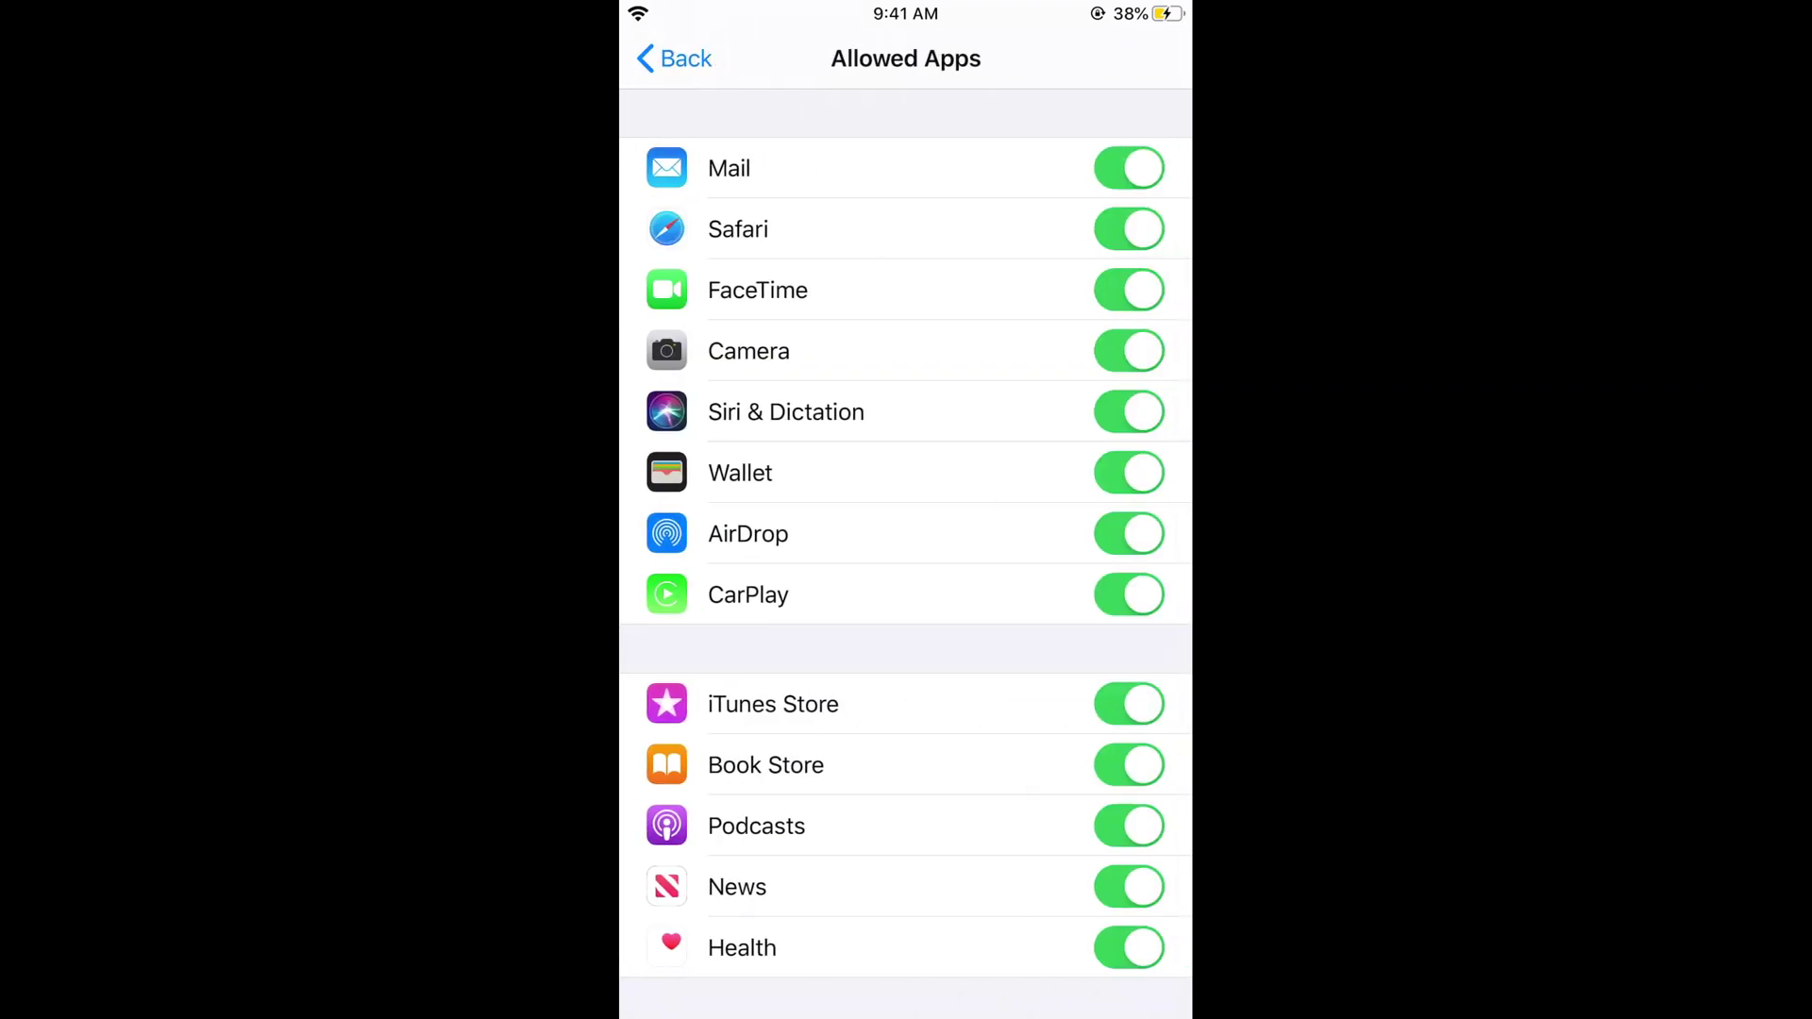
click(1128, 229)
Search Spotlight for Safari, then browse the Home Screen pages to confirm it's gone.
key(super+h)
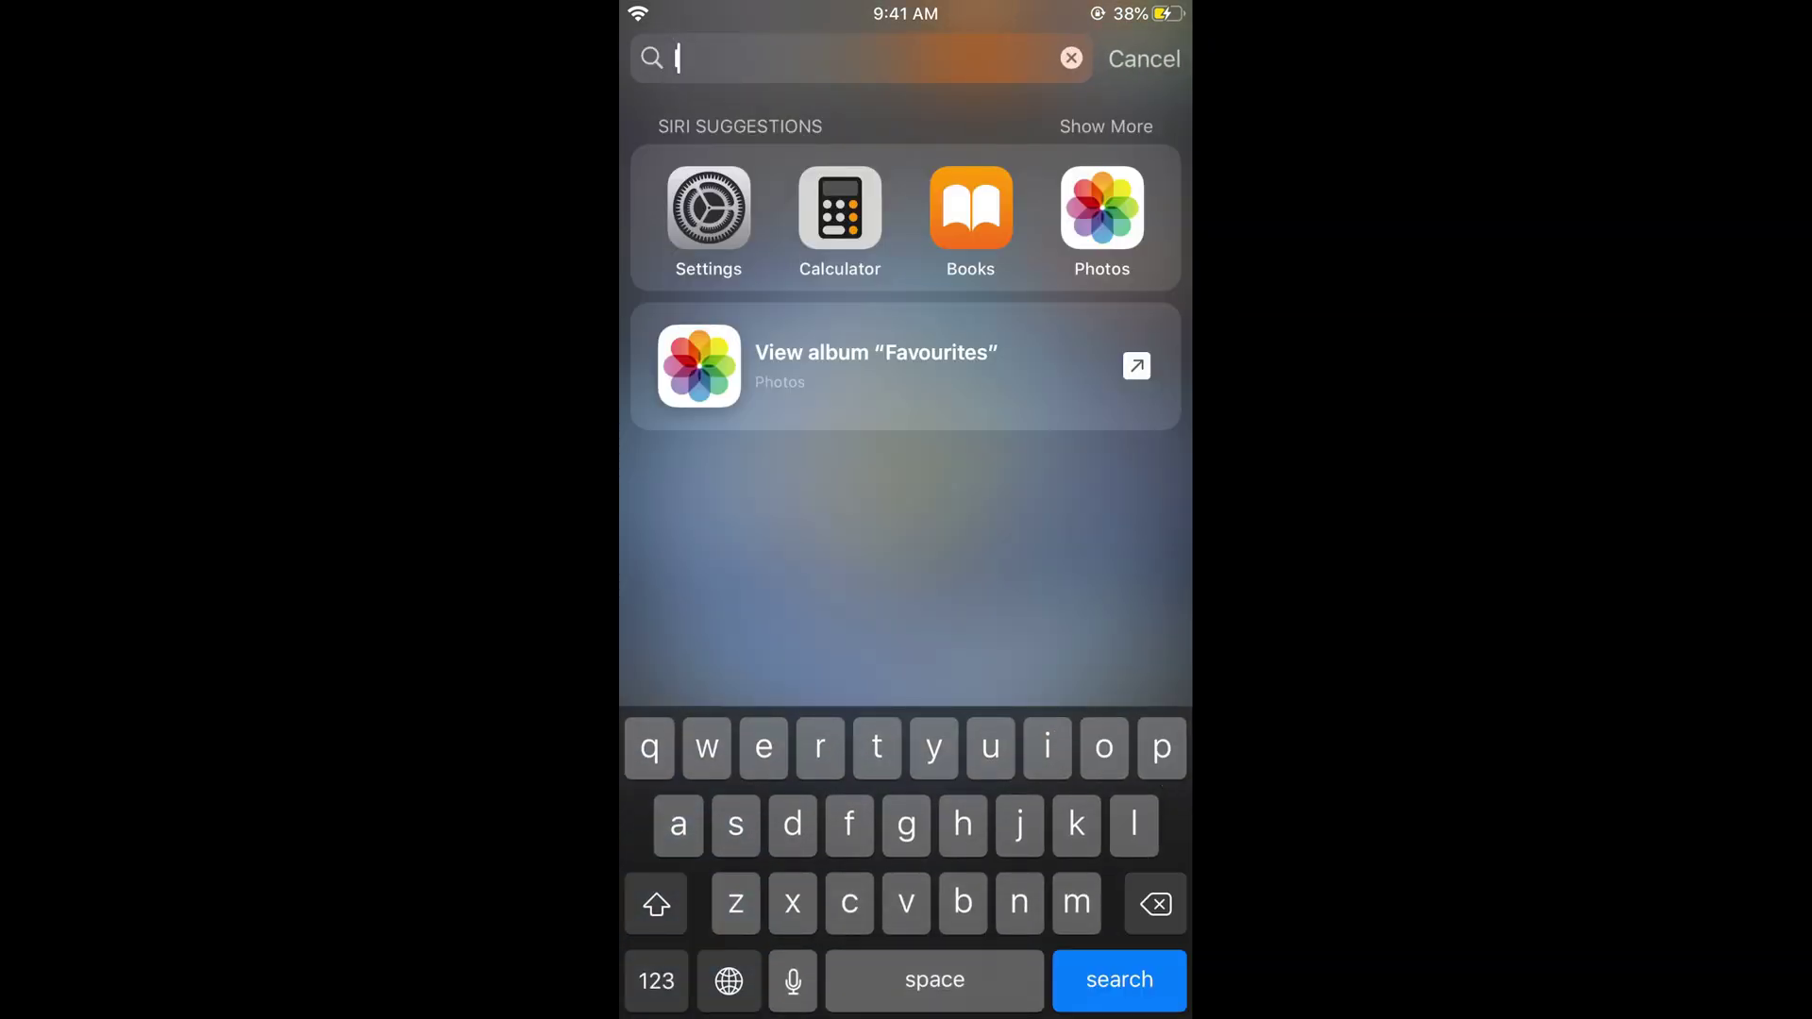
text(safa)
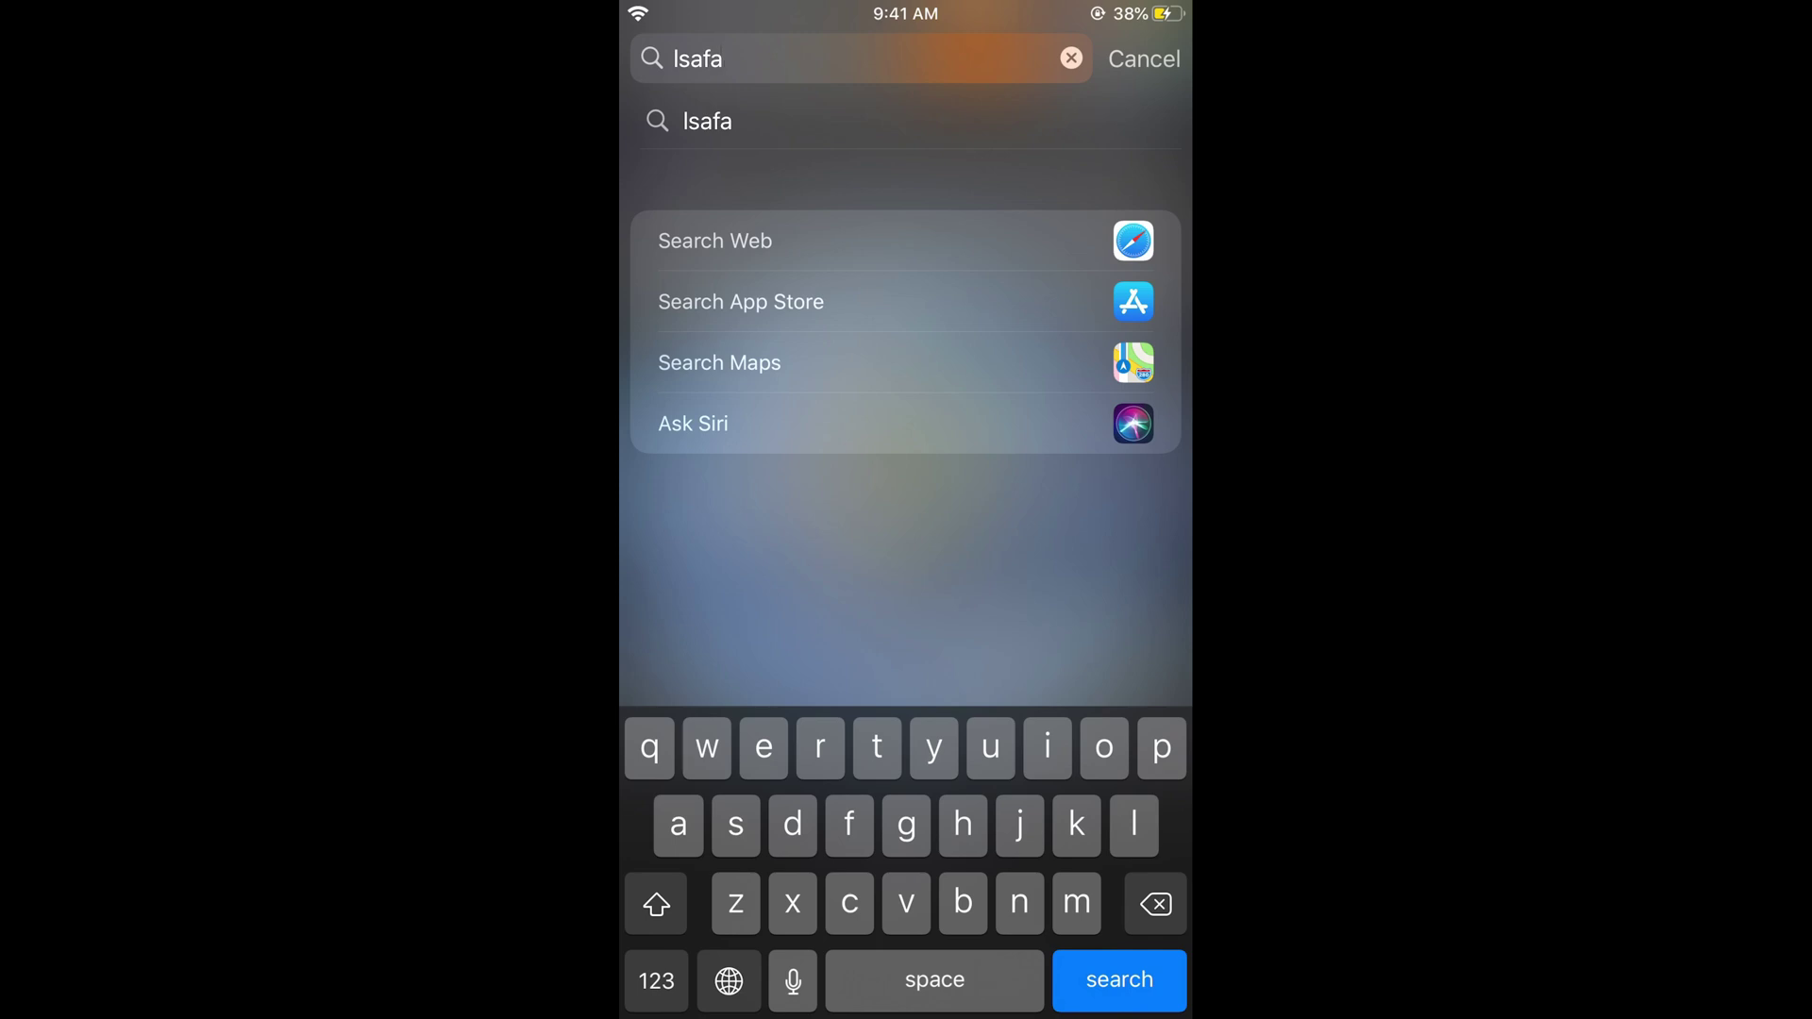
click(879, 240)
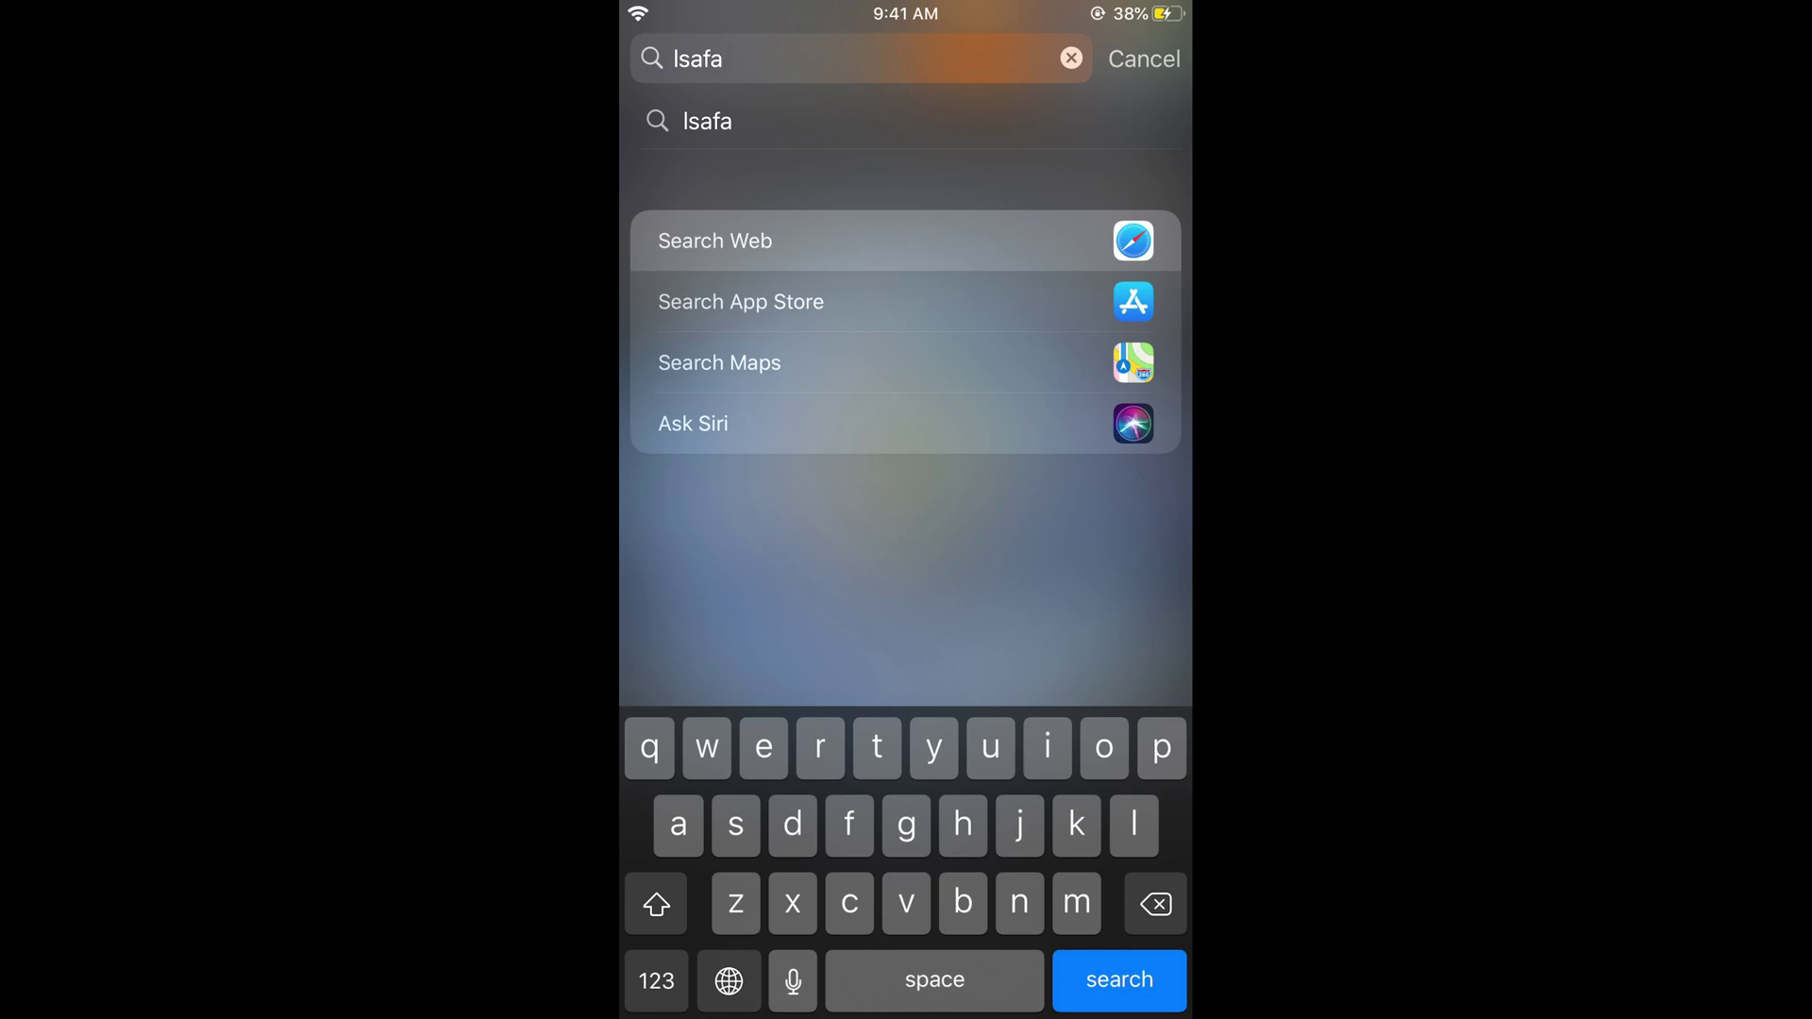
click(1144, 58)
drag(1076, 510, 708, 510)
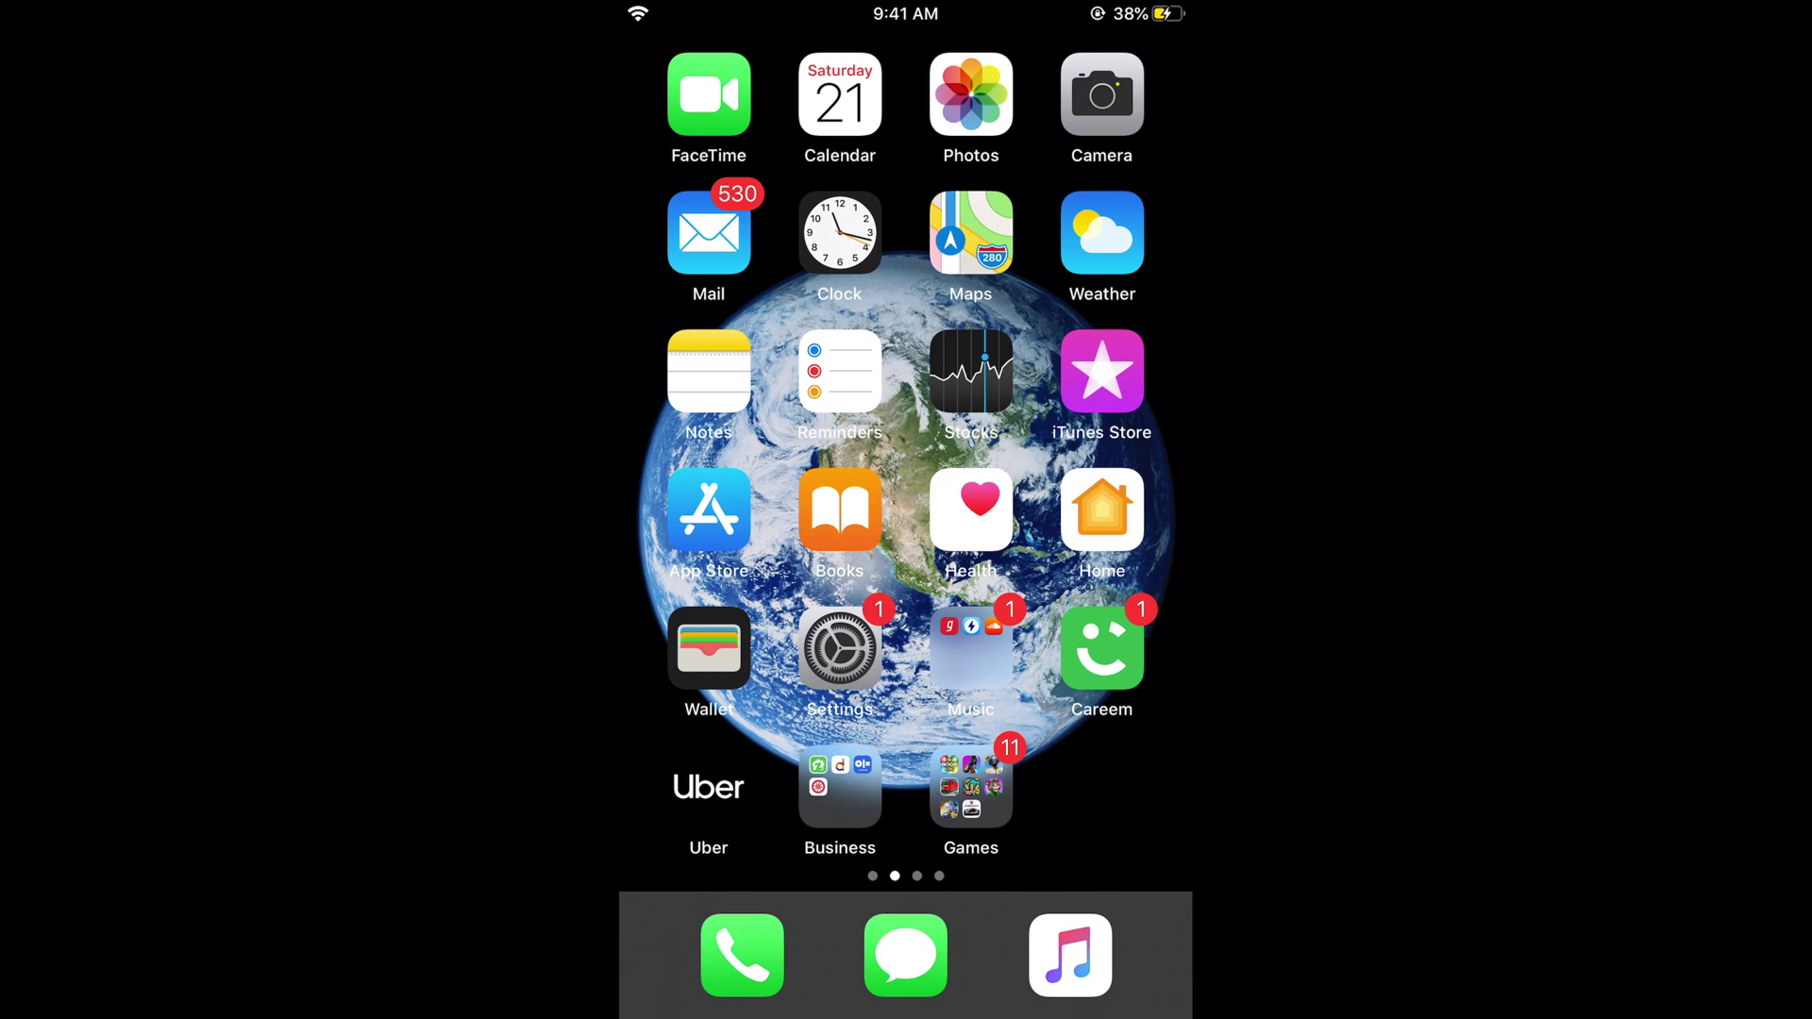
Set the Apps rating under Content Restrictions to Don't Allow Apps, then go home.
click(839, 651)
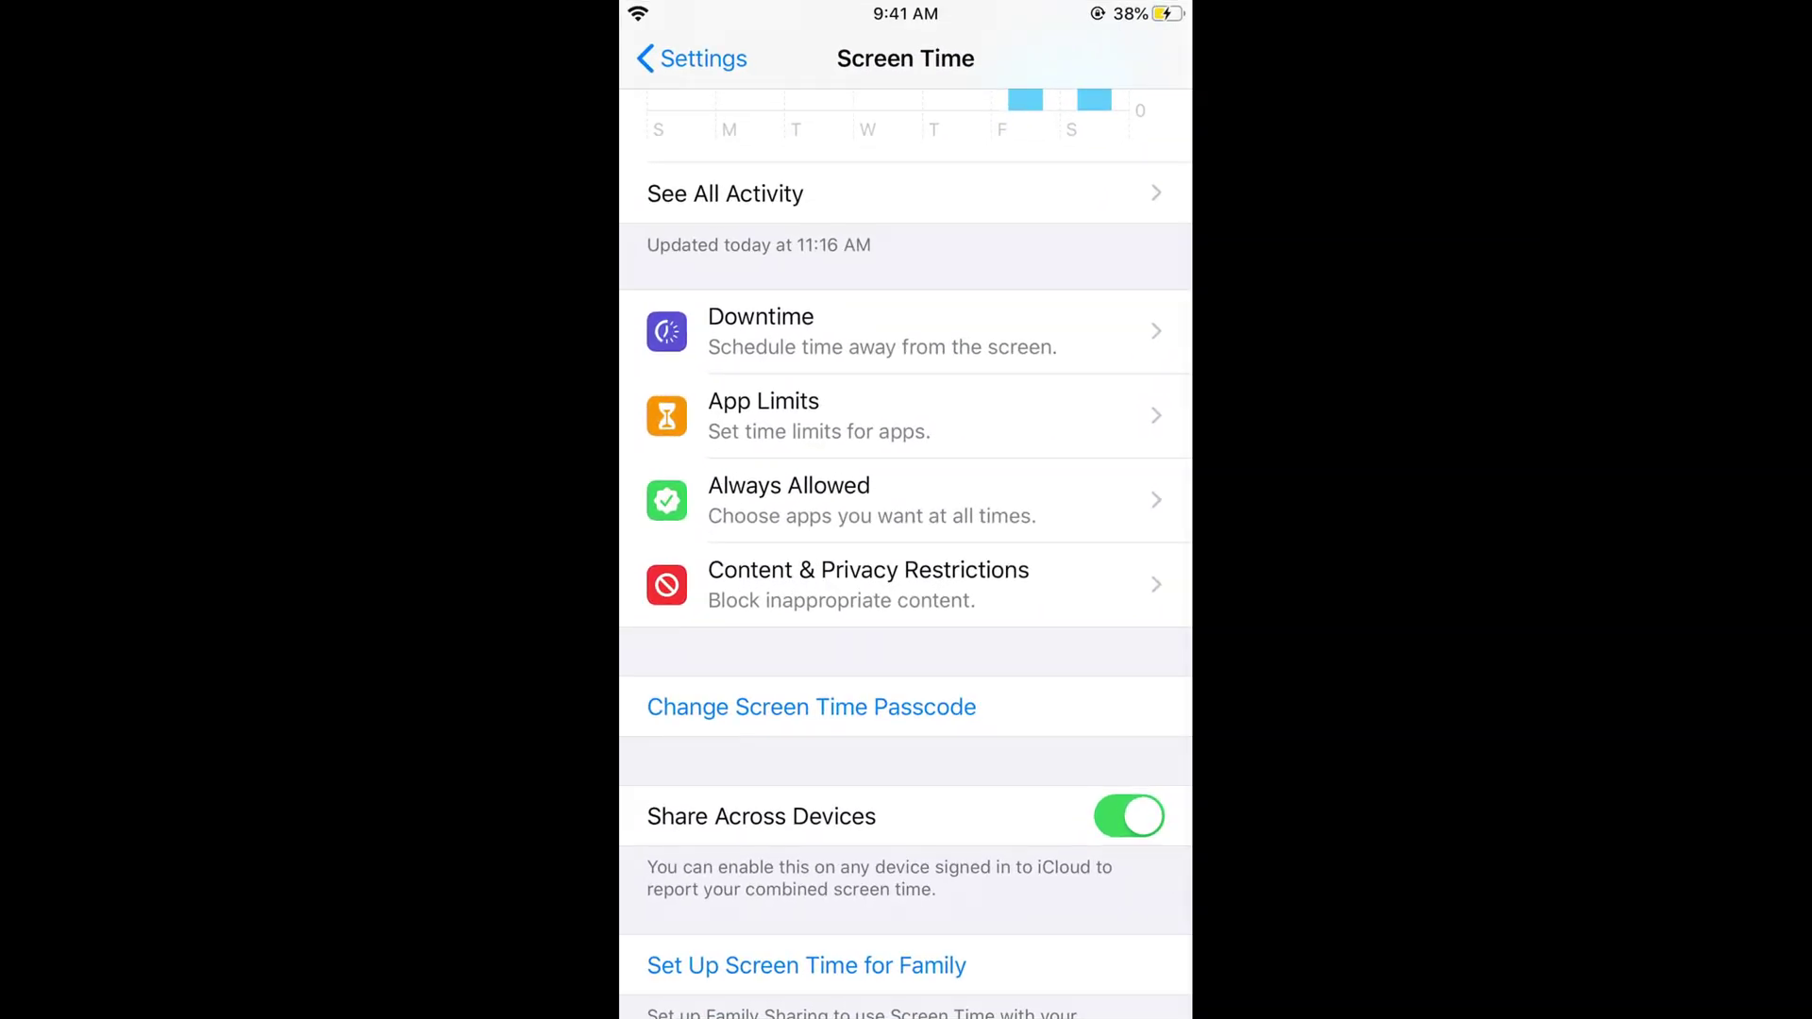
click(868, 584)
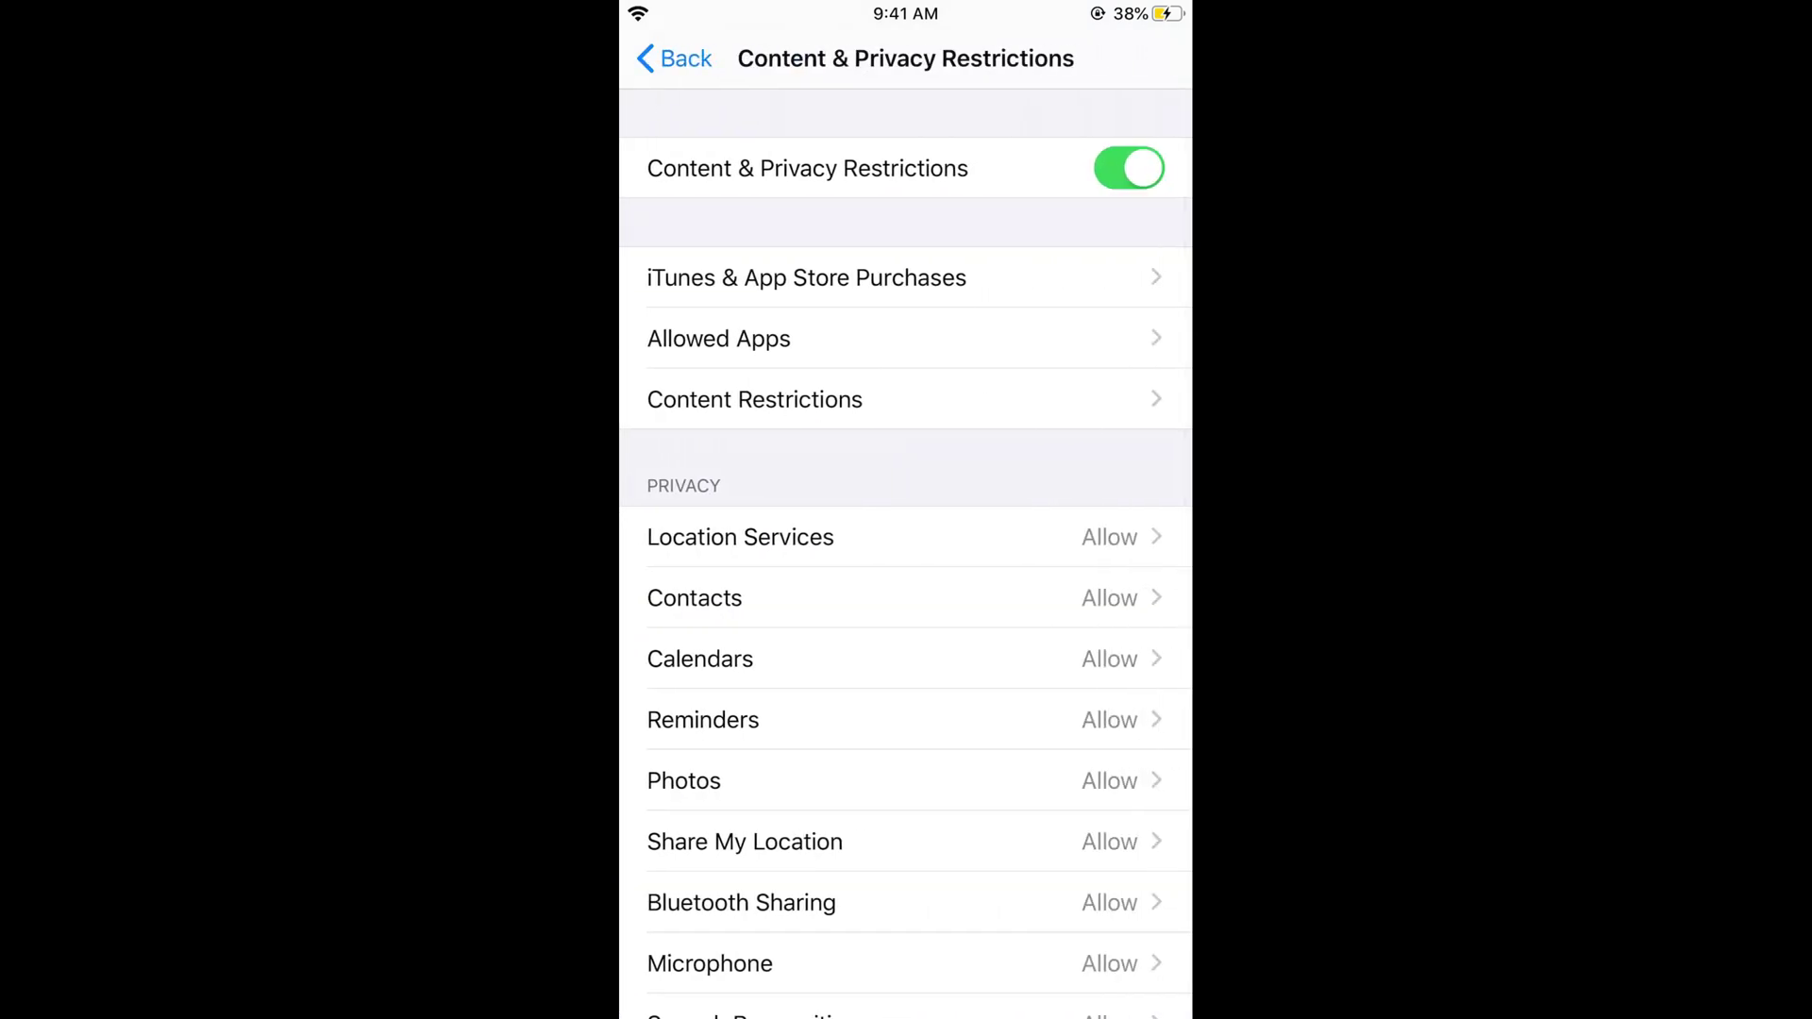
click(905, 400)
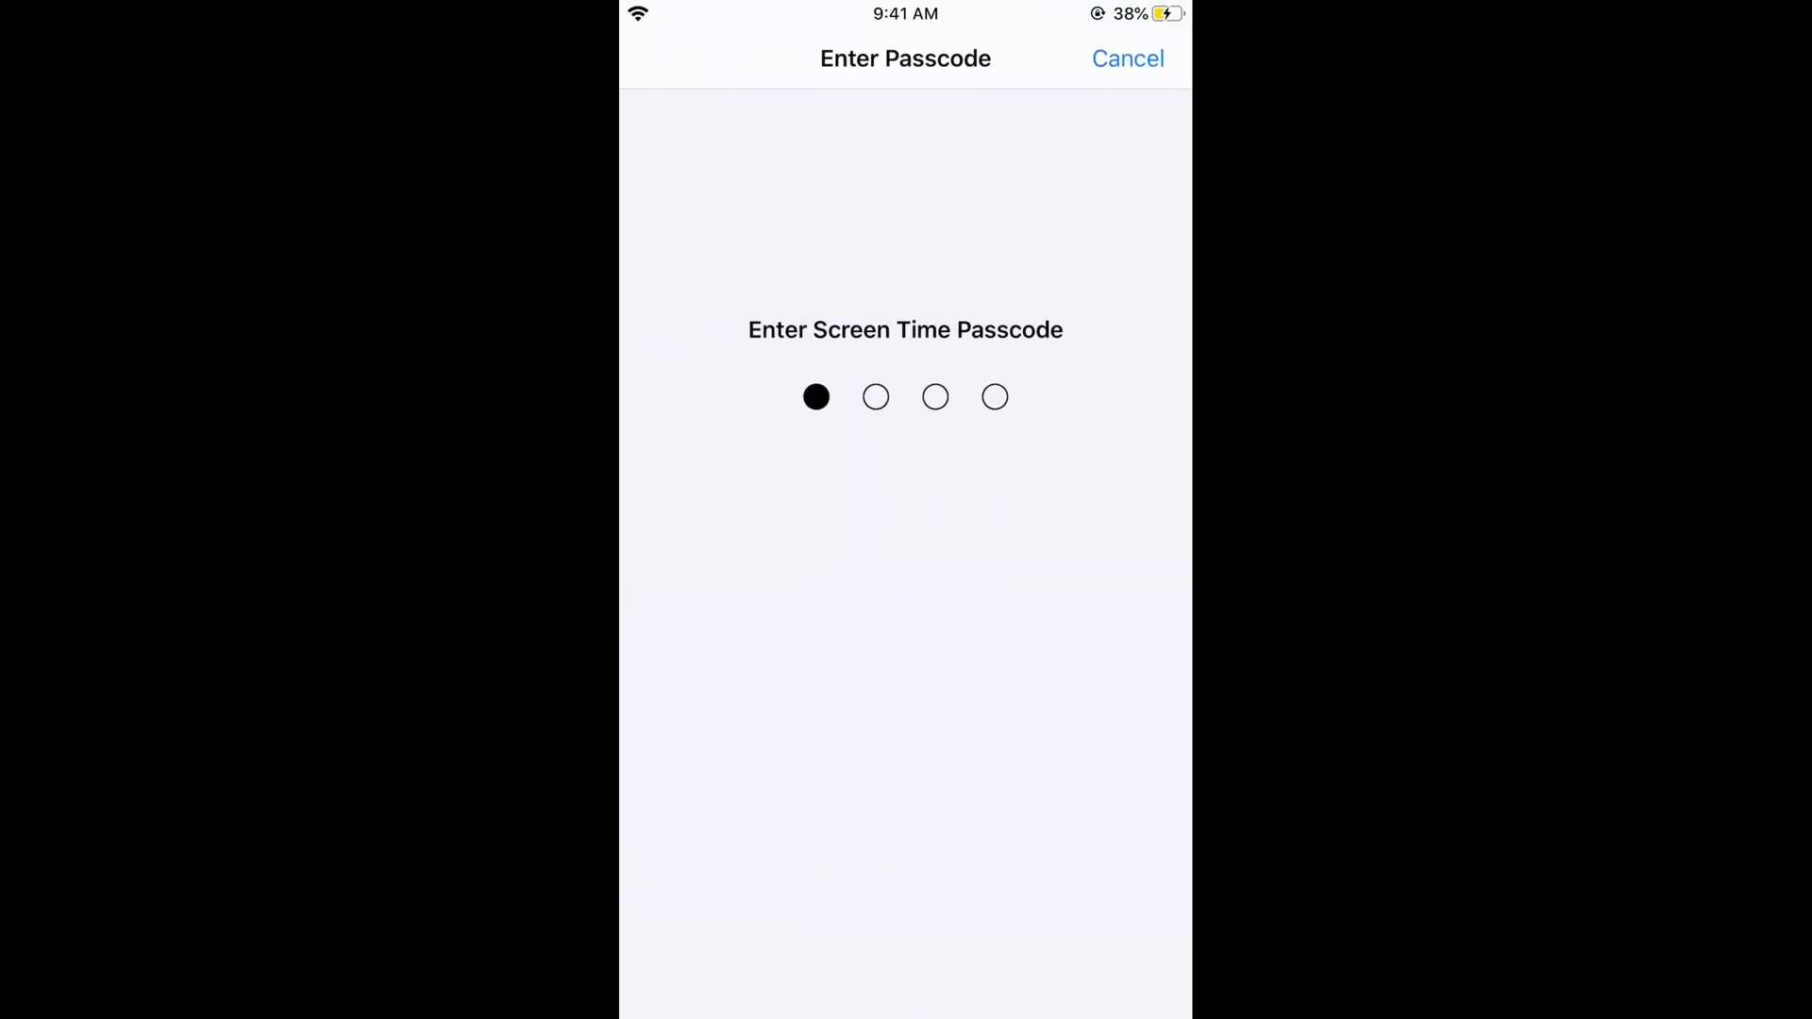
text(0000)
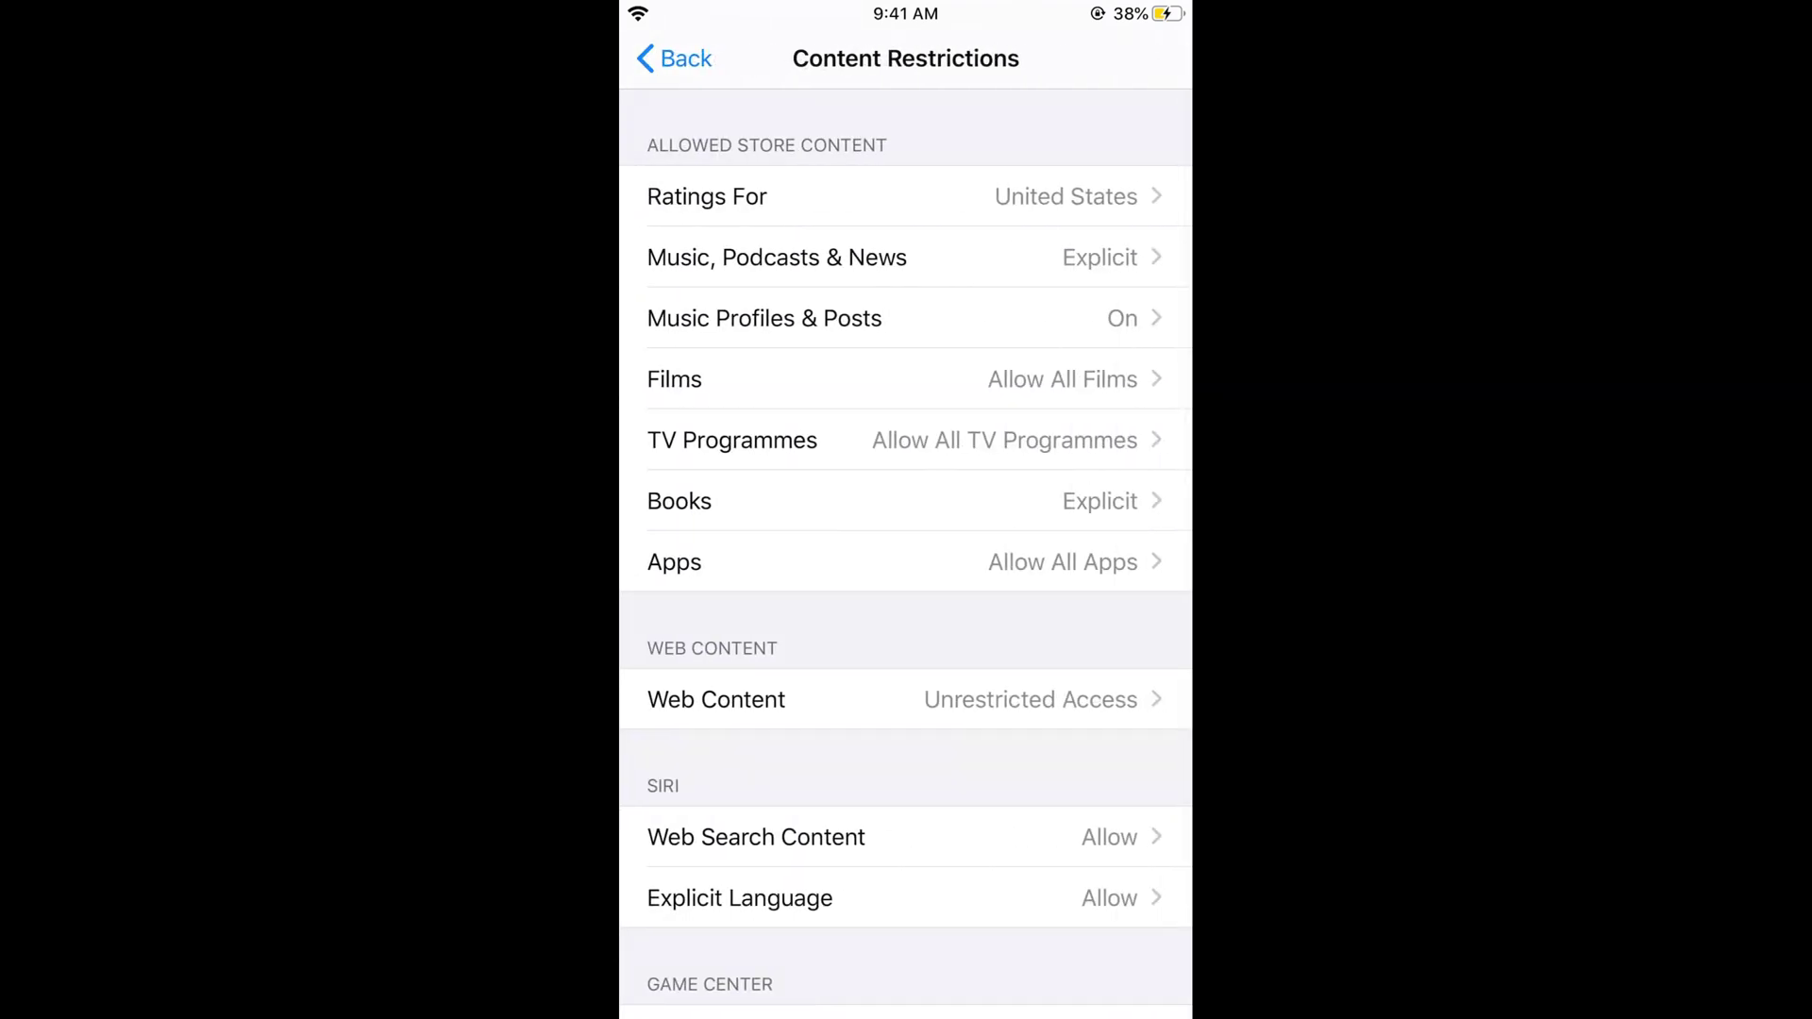
click(905, 562)
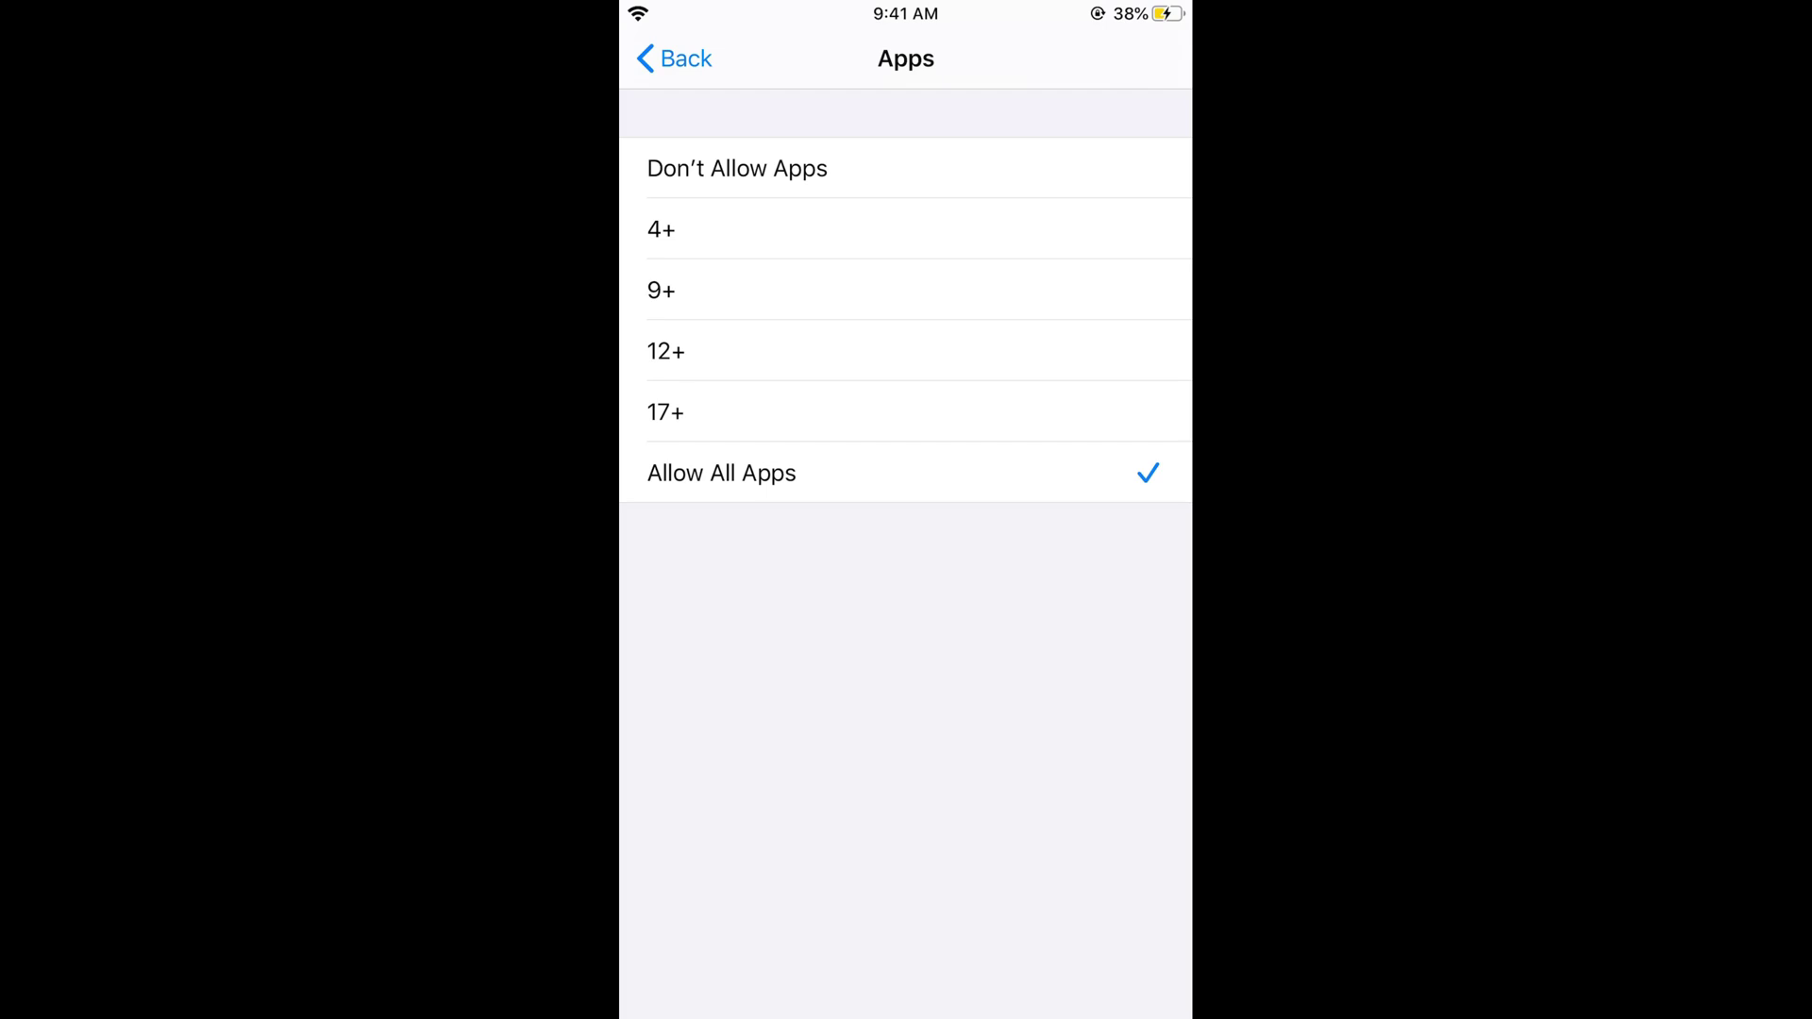
click(905, 168)
key(super+h)
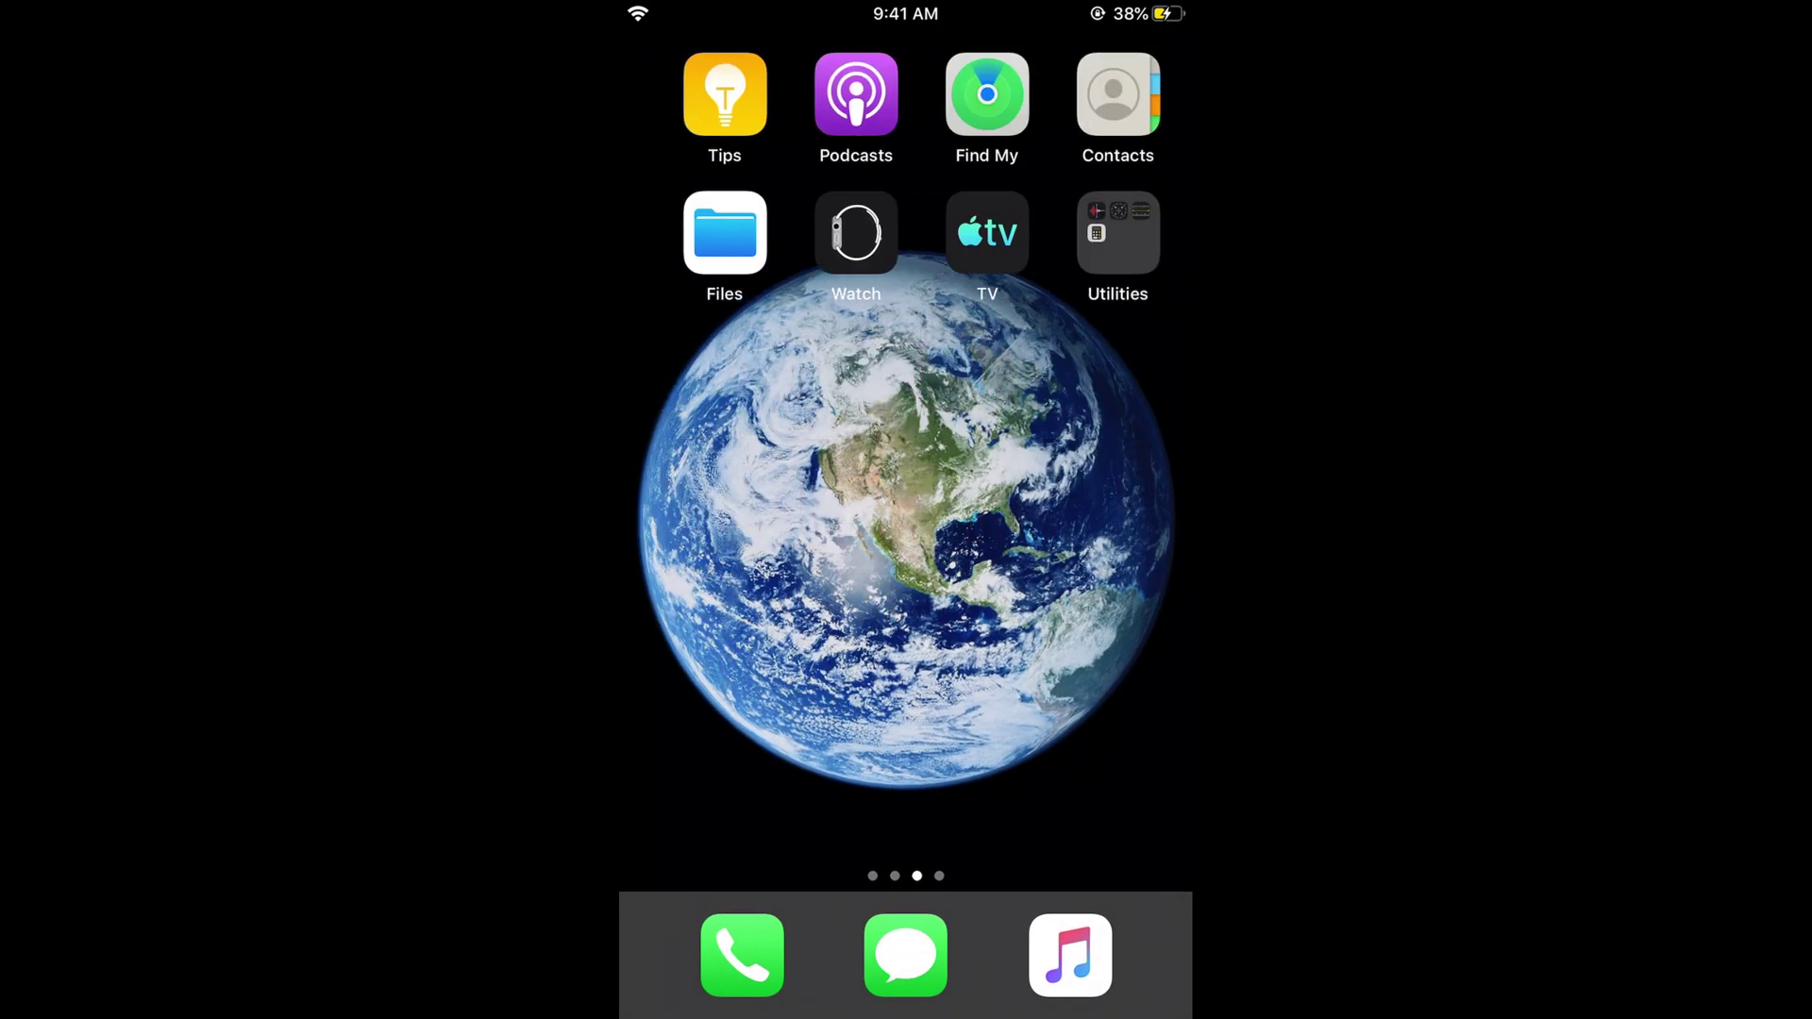
scroll(906, 424, left, 5)
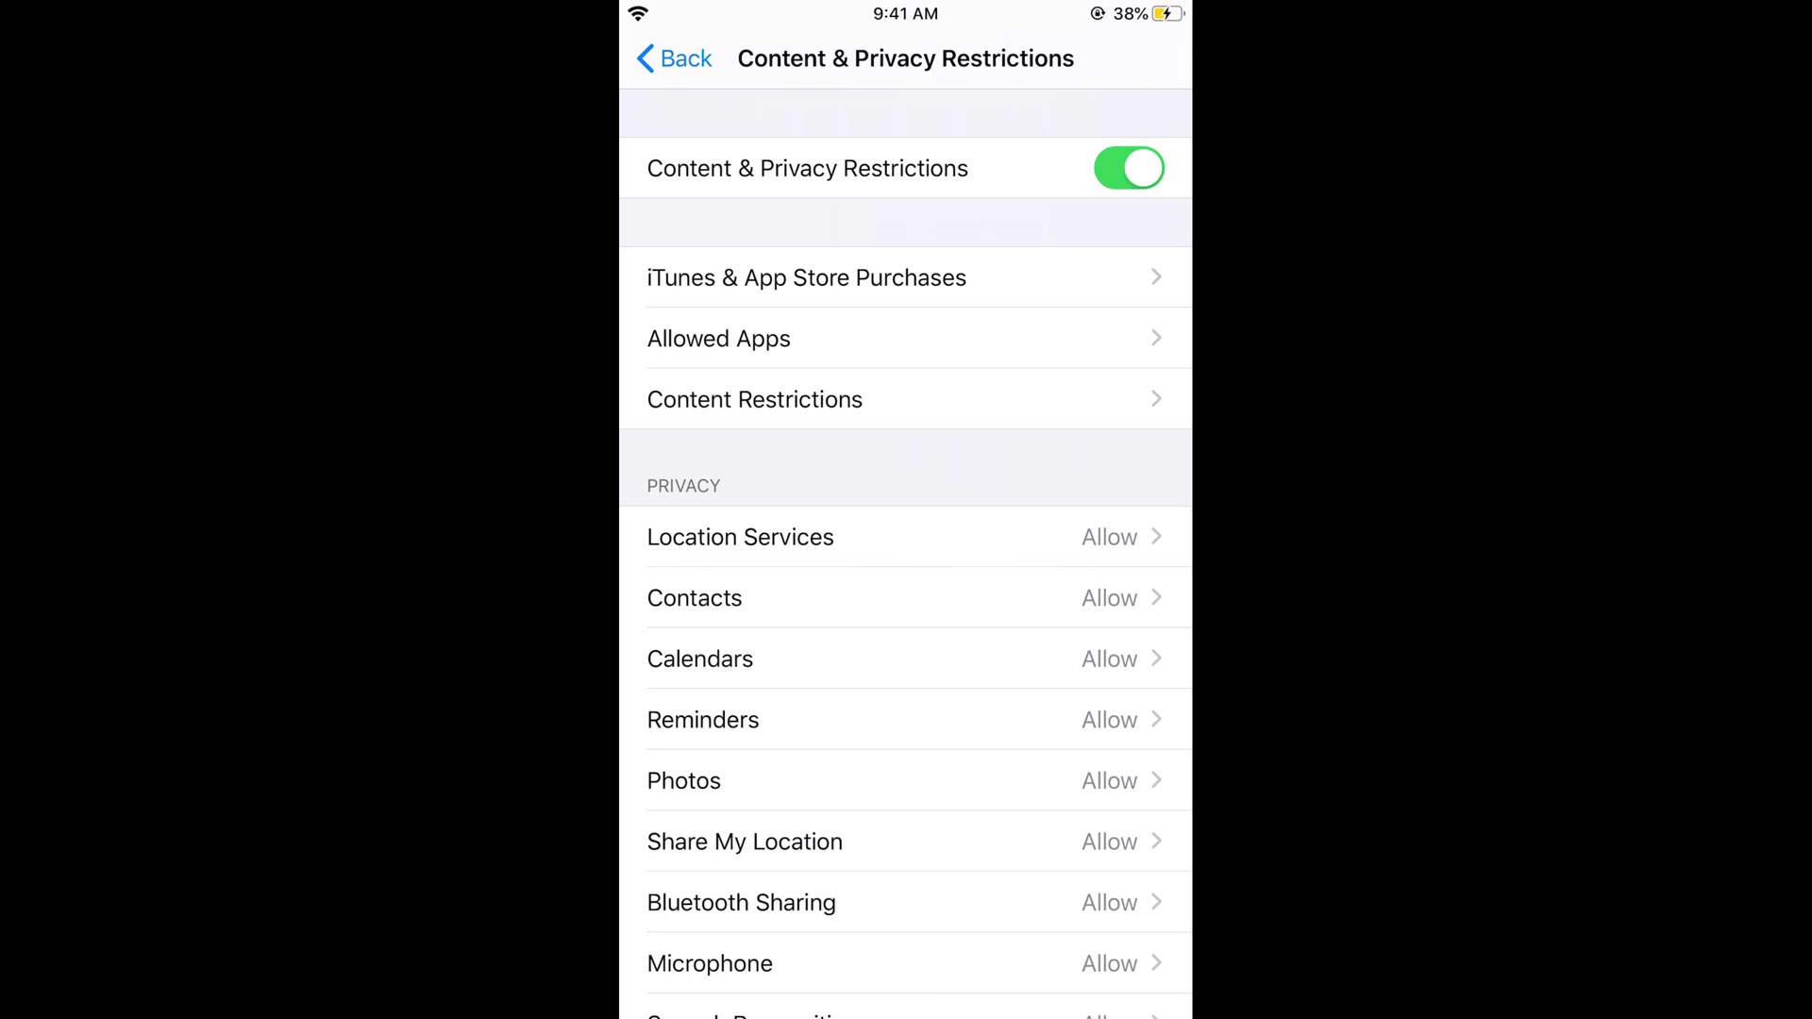
Enter the passcode for Content Restrictions and check the Apps rating says Don't Allow Apps.
click(905, 396)
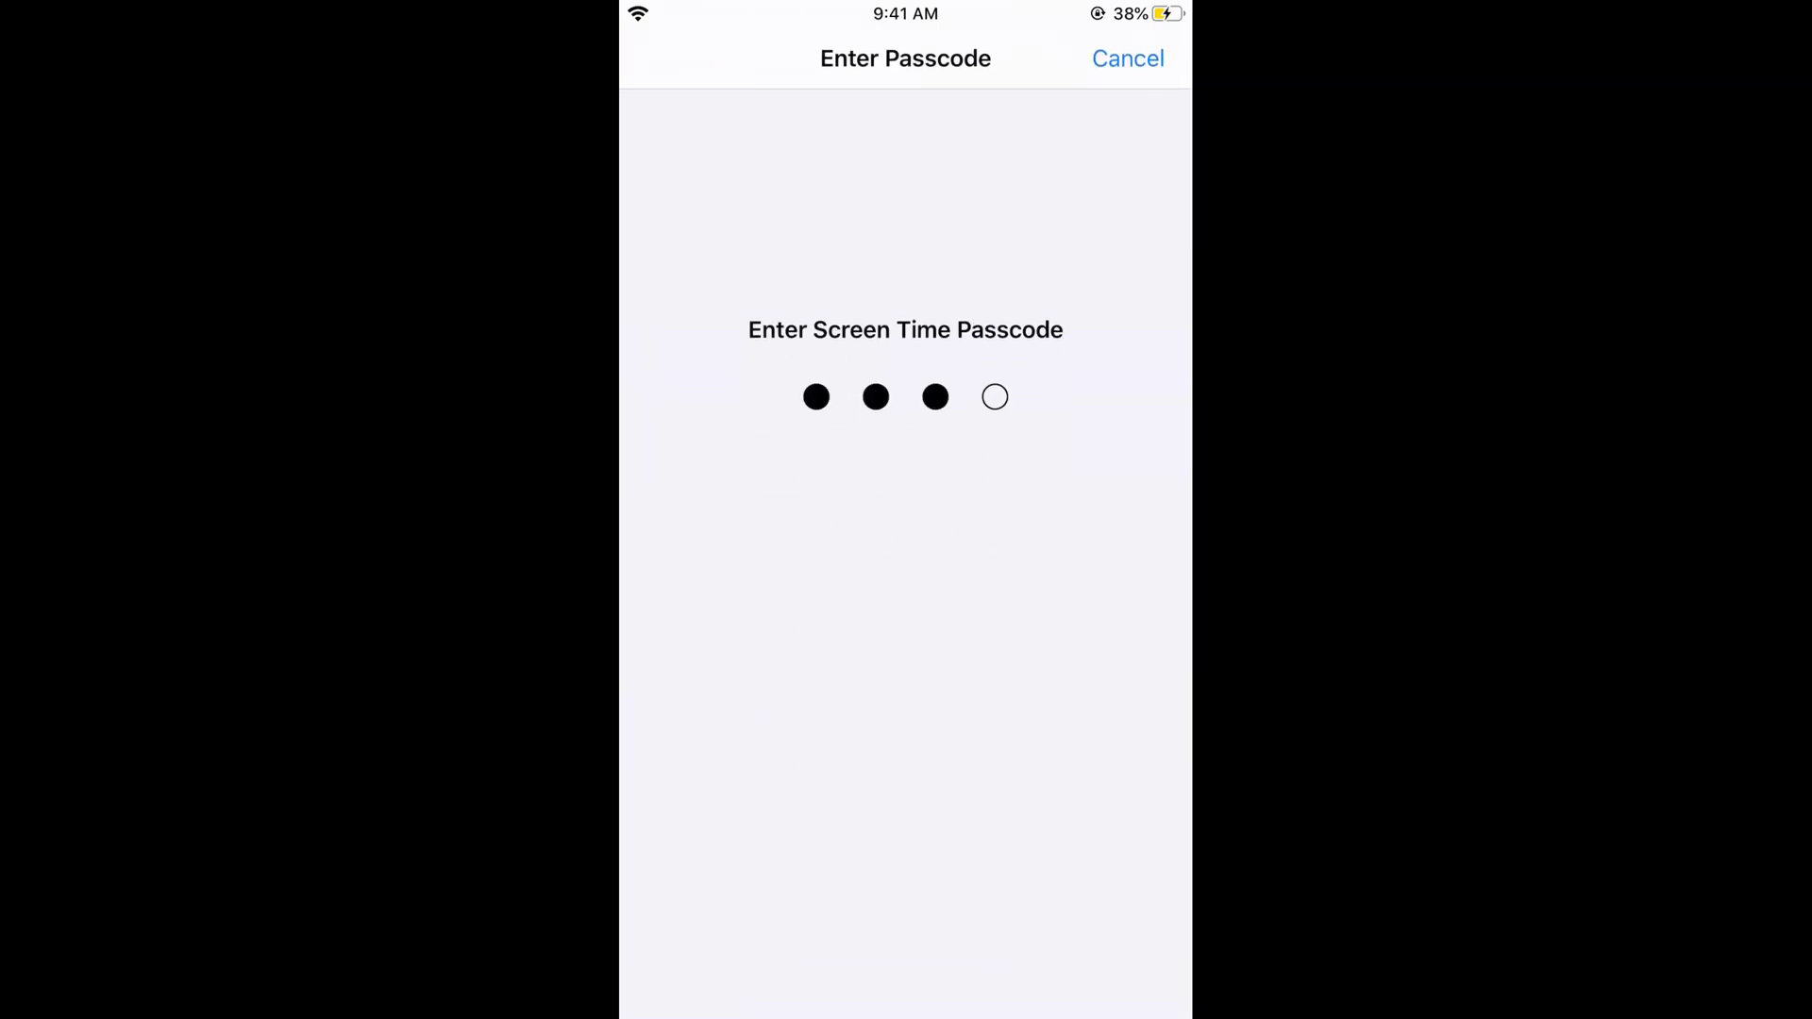
click(906, 399)
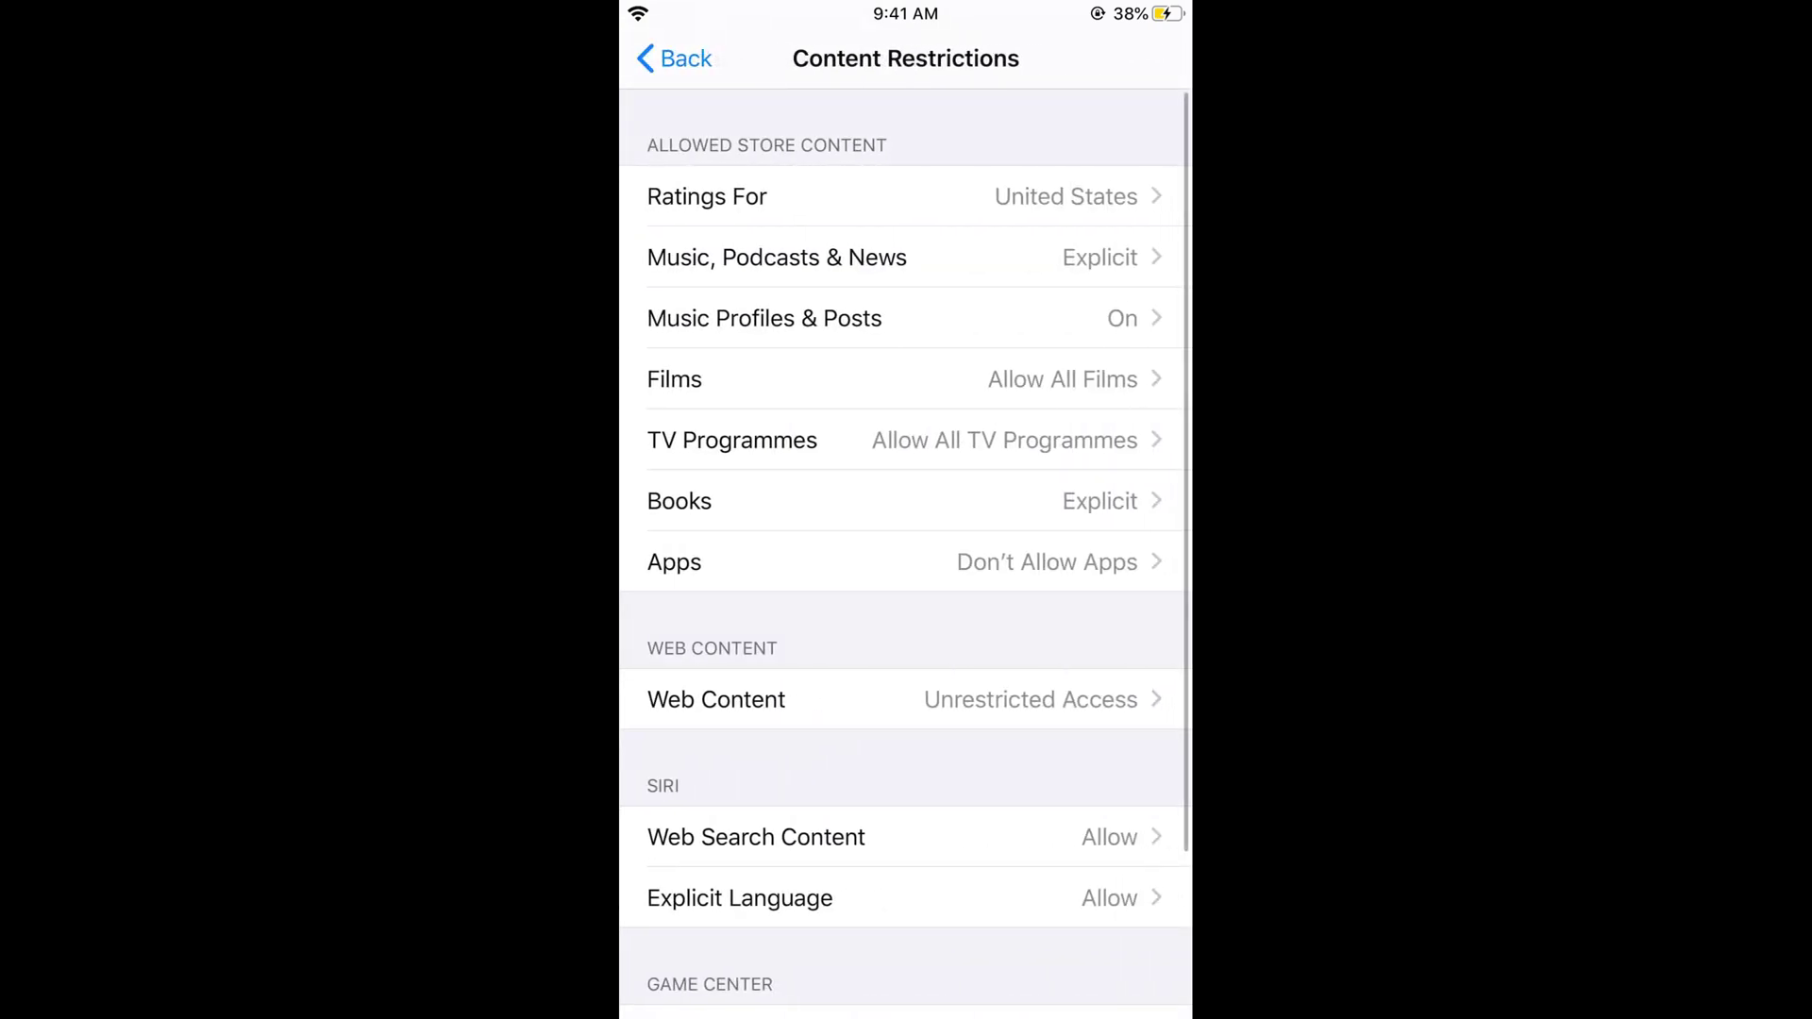
click(907, 562)
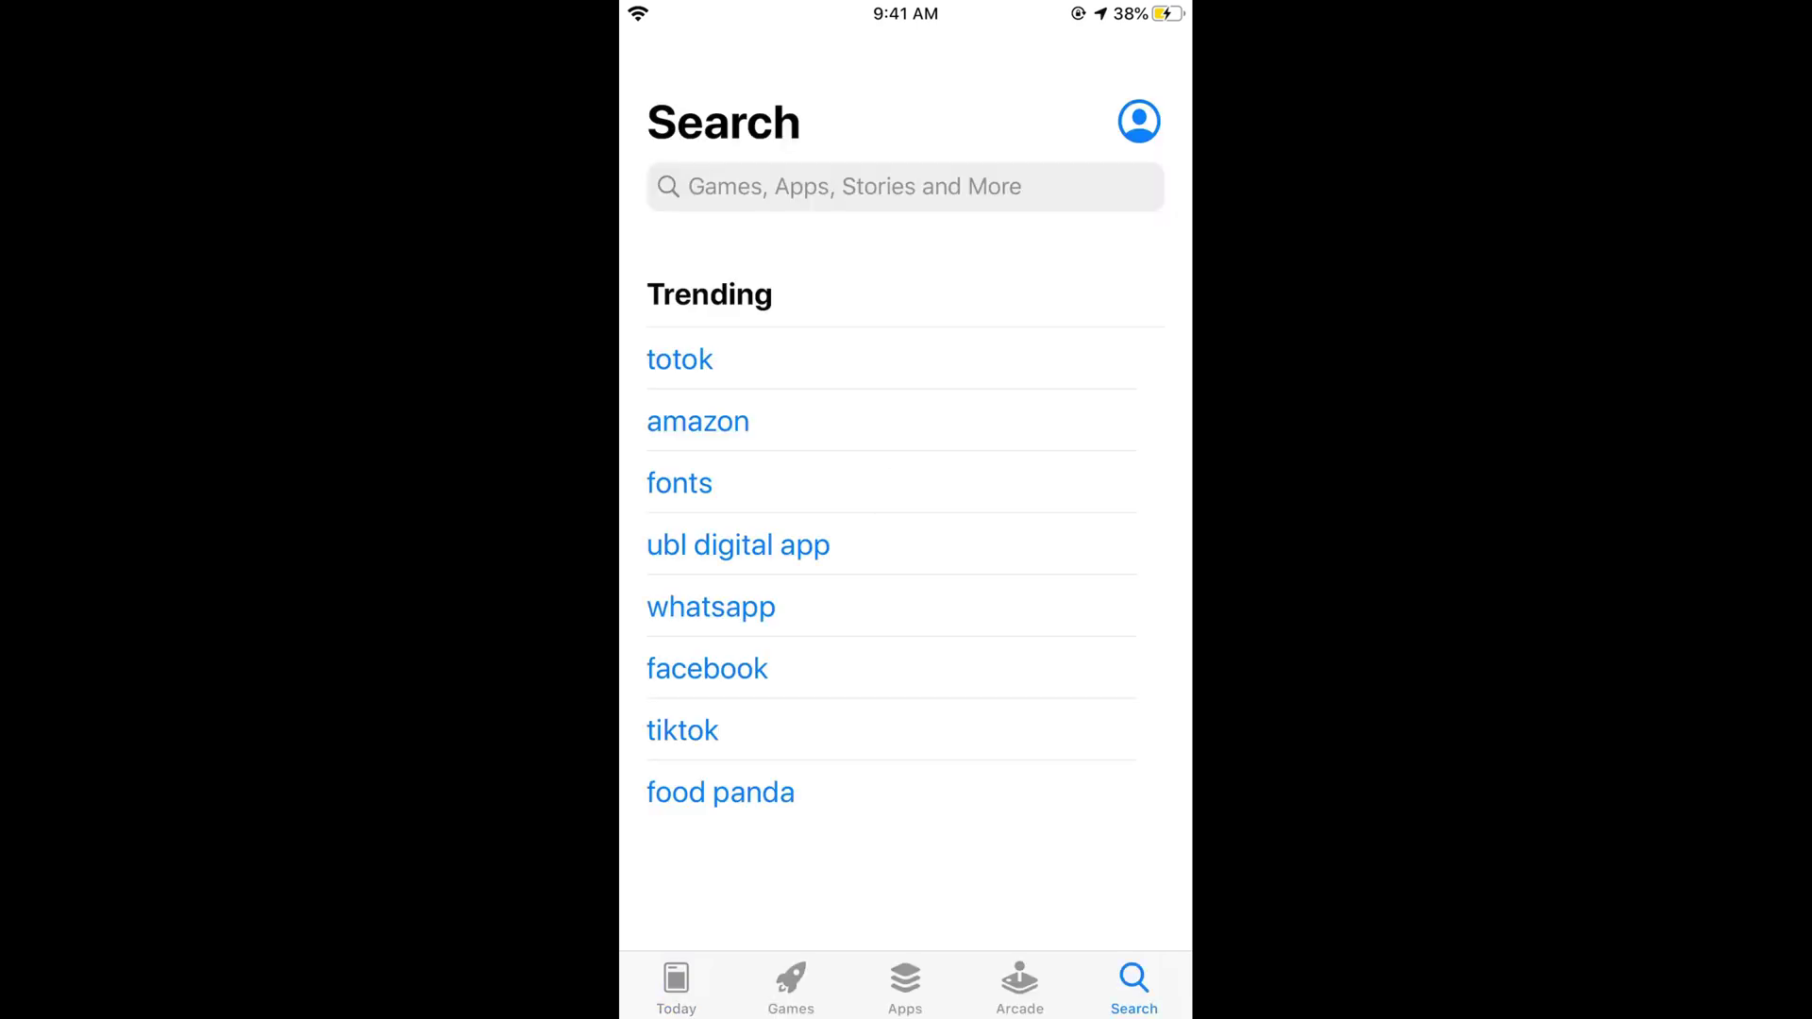
Search the App Store for 'instagram', view its 12+ app page, then show recent apps.
click(904, 186)
text(instagram)
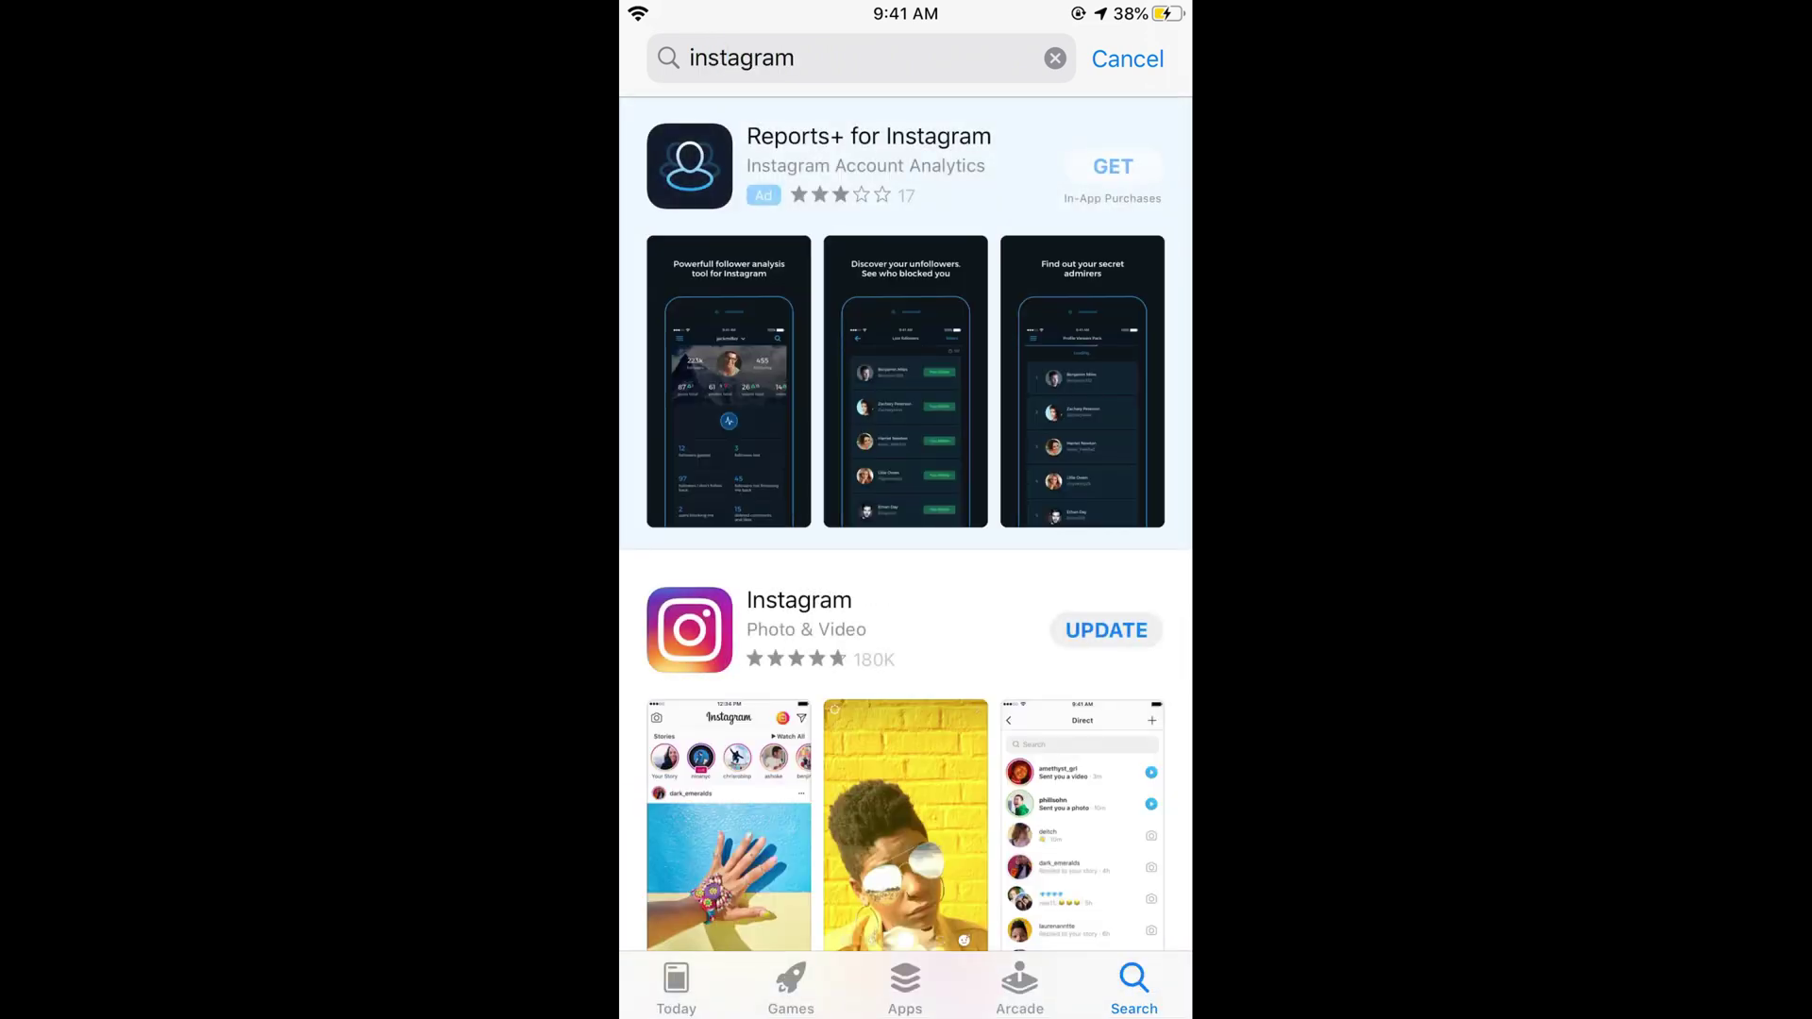
click(835, 629)
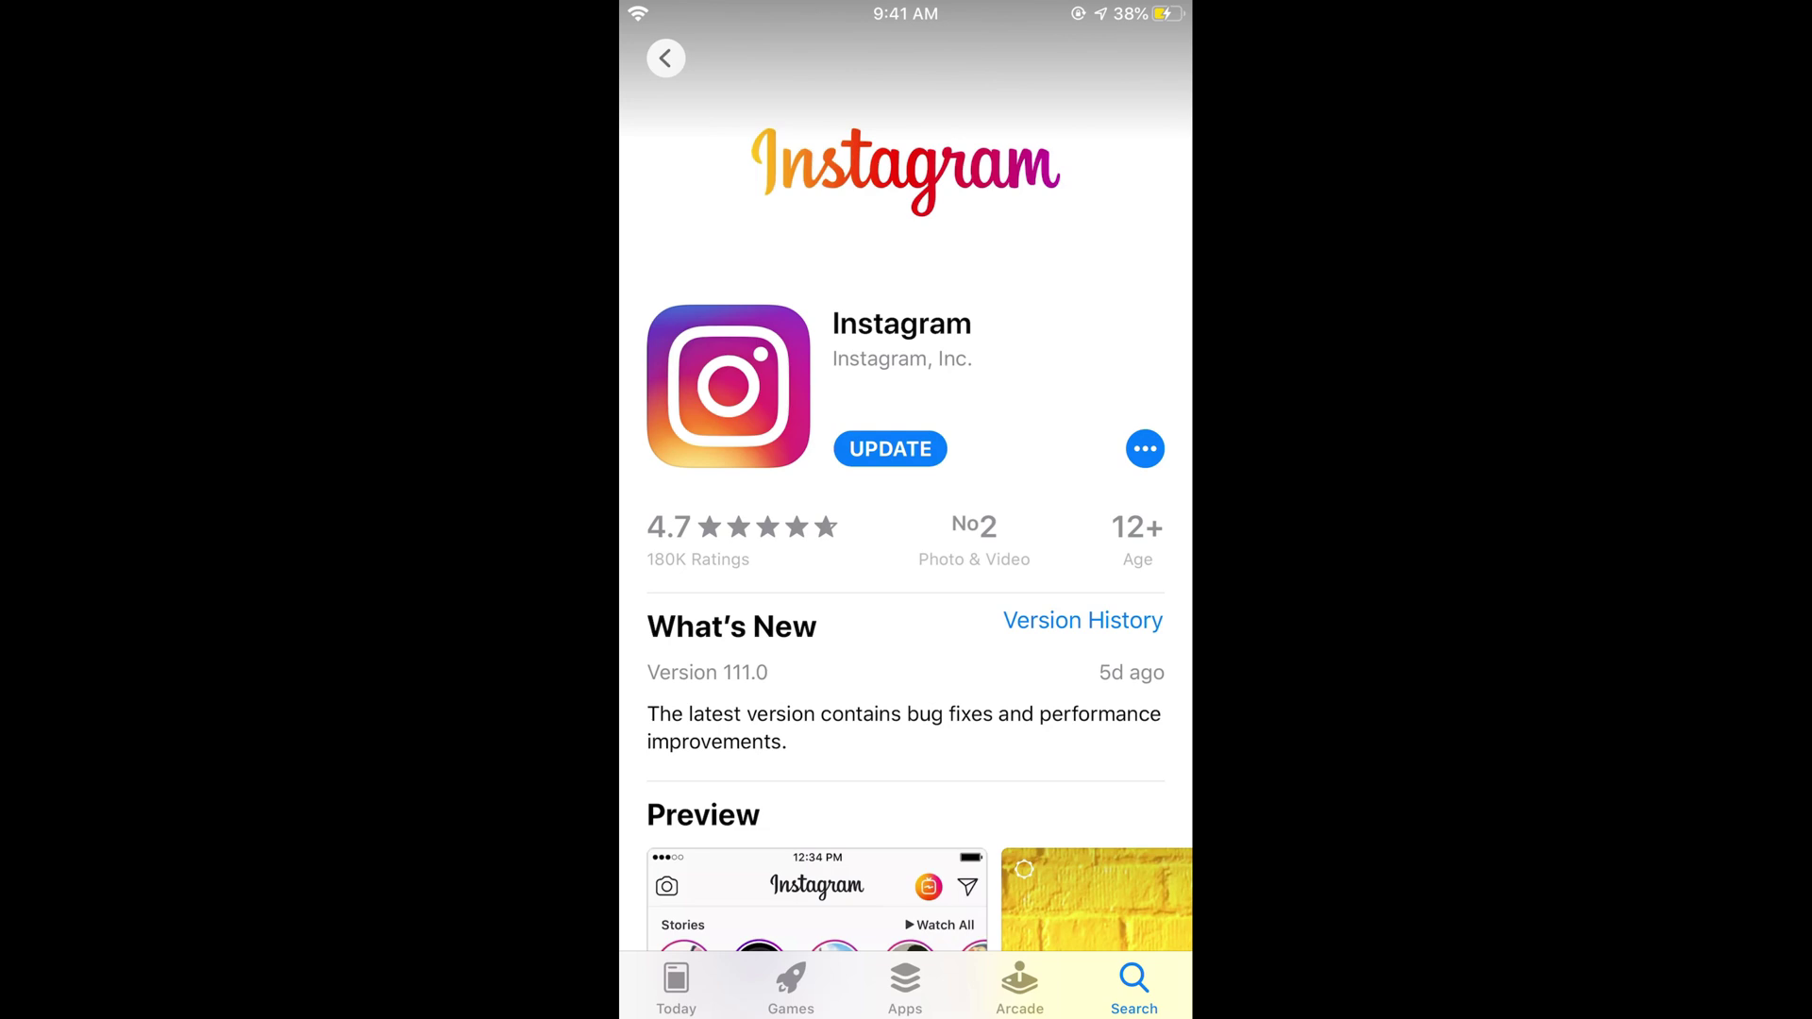
key(super)
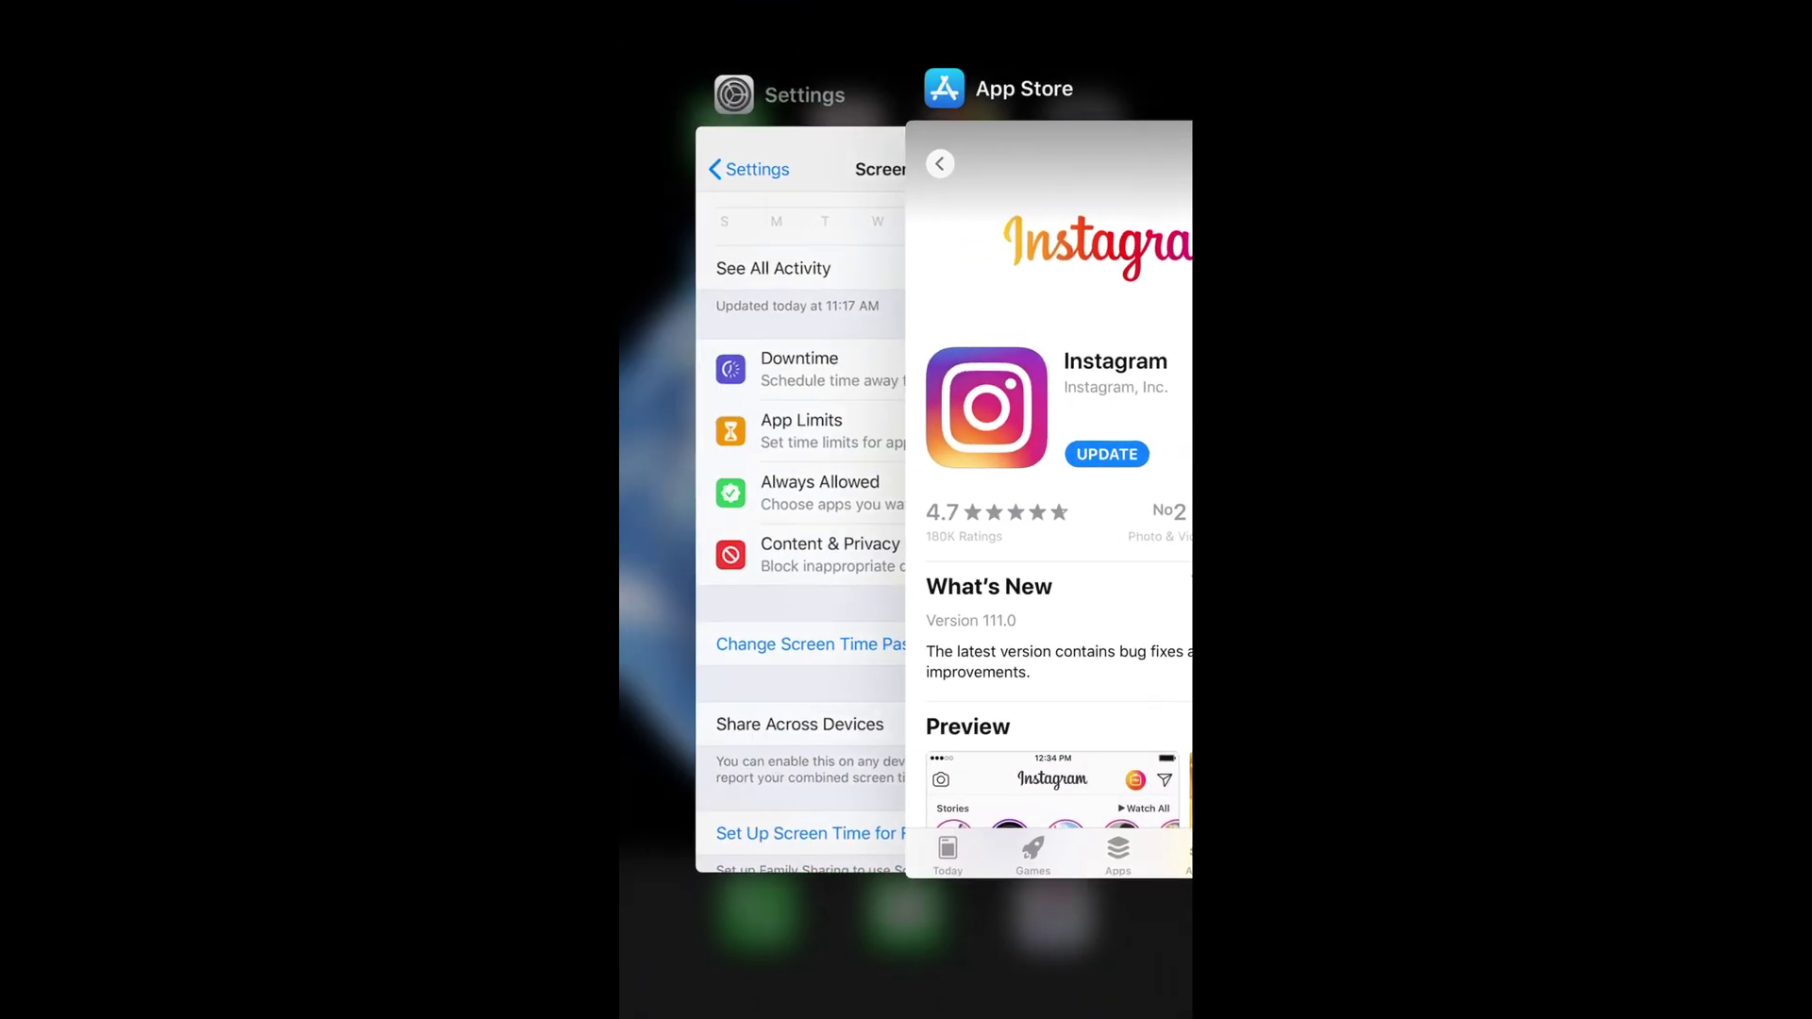
Set the Apps age rating under Content Restrictions to 9+ and return home.
click(800, 496)
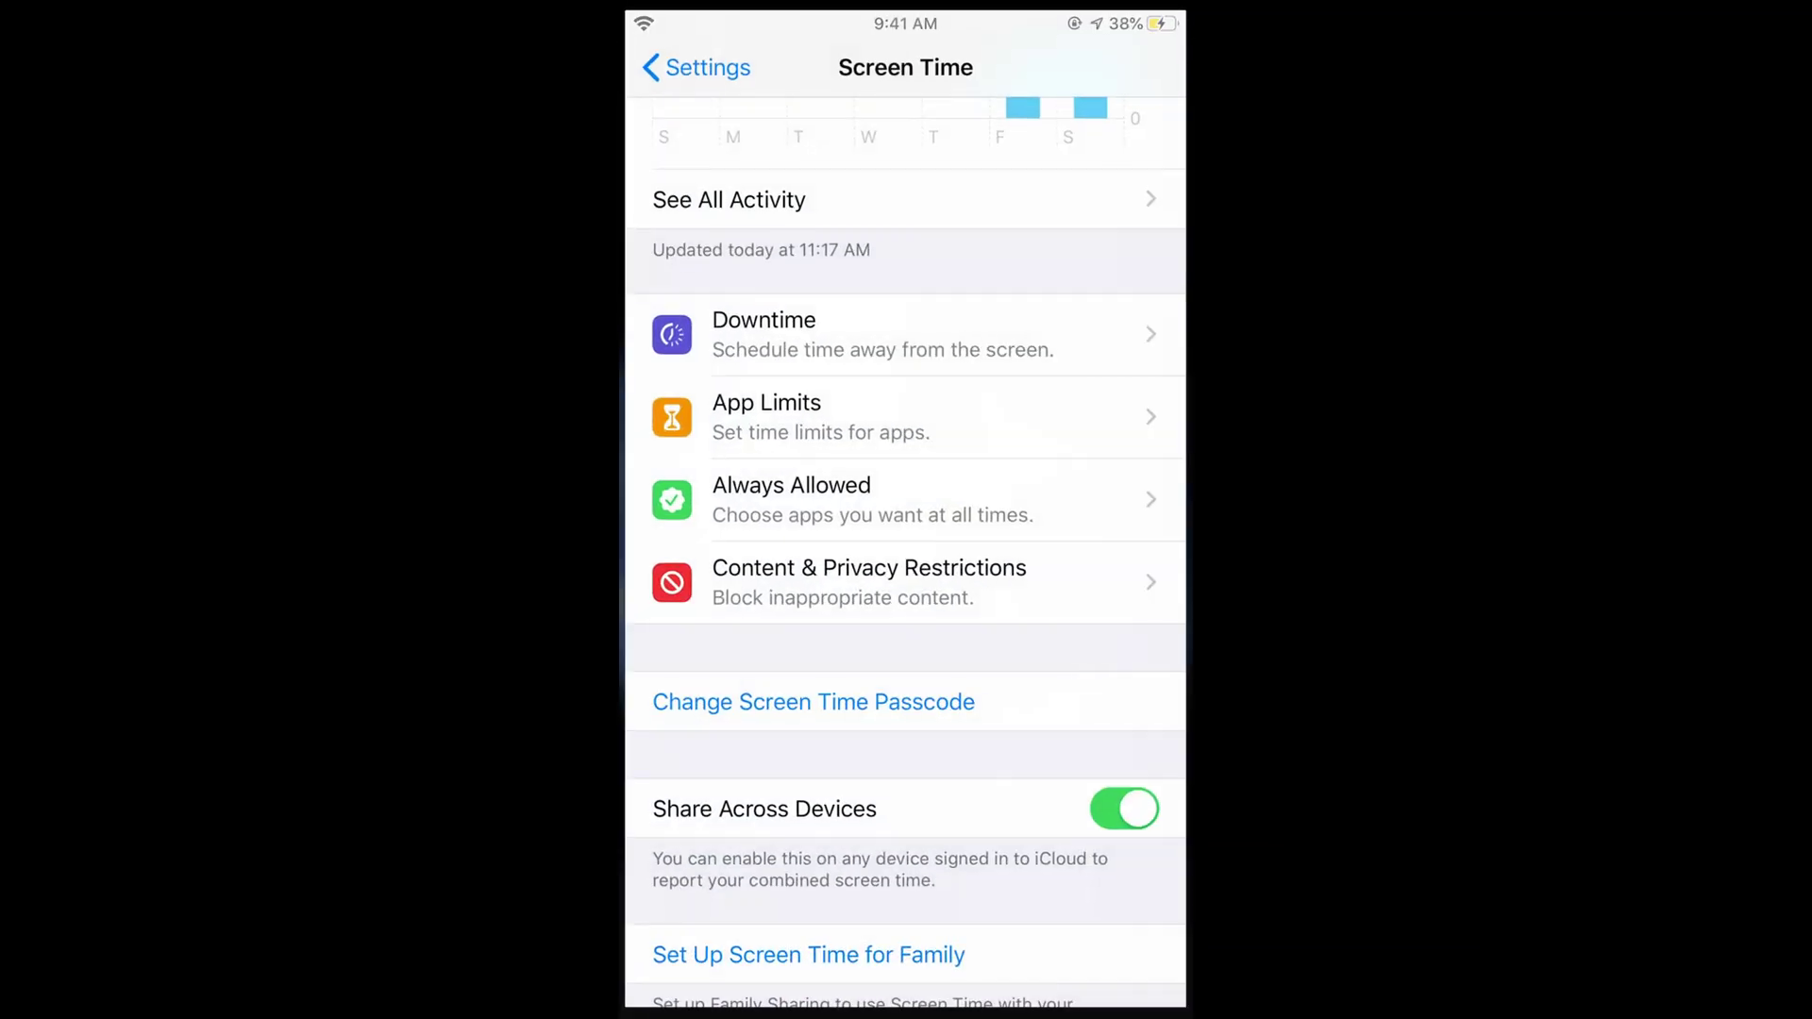
click(907, 585)
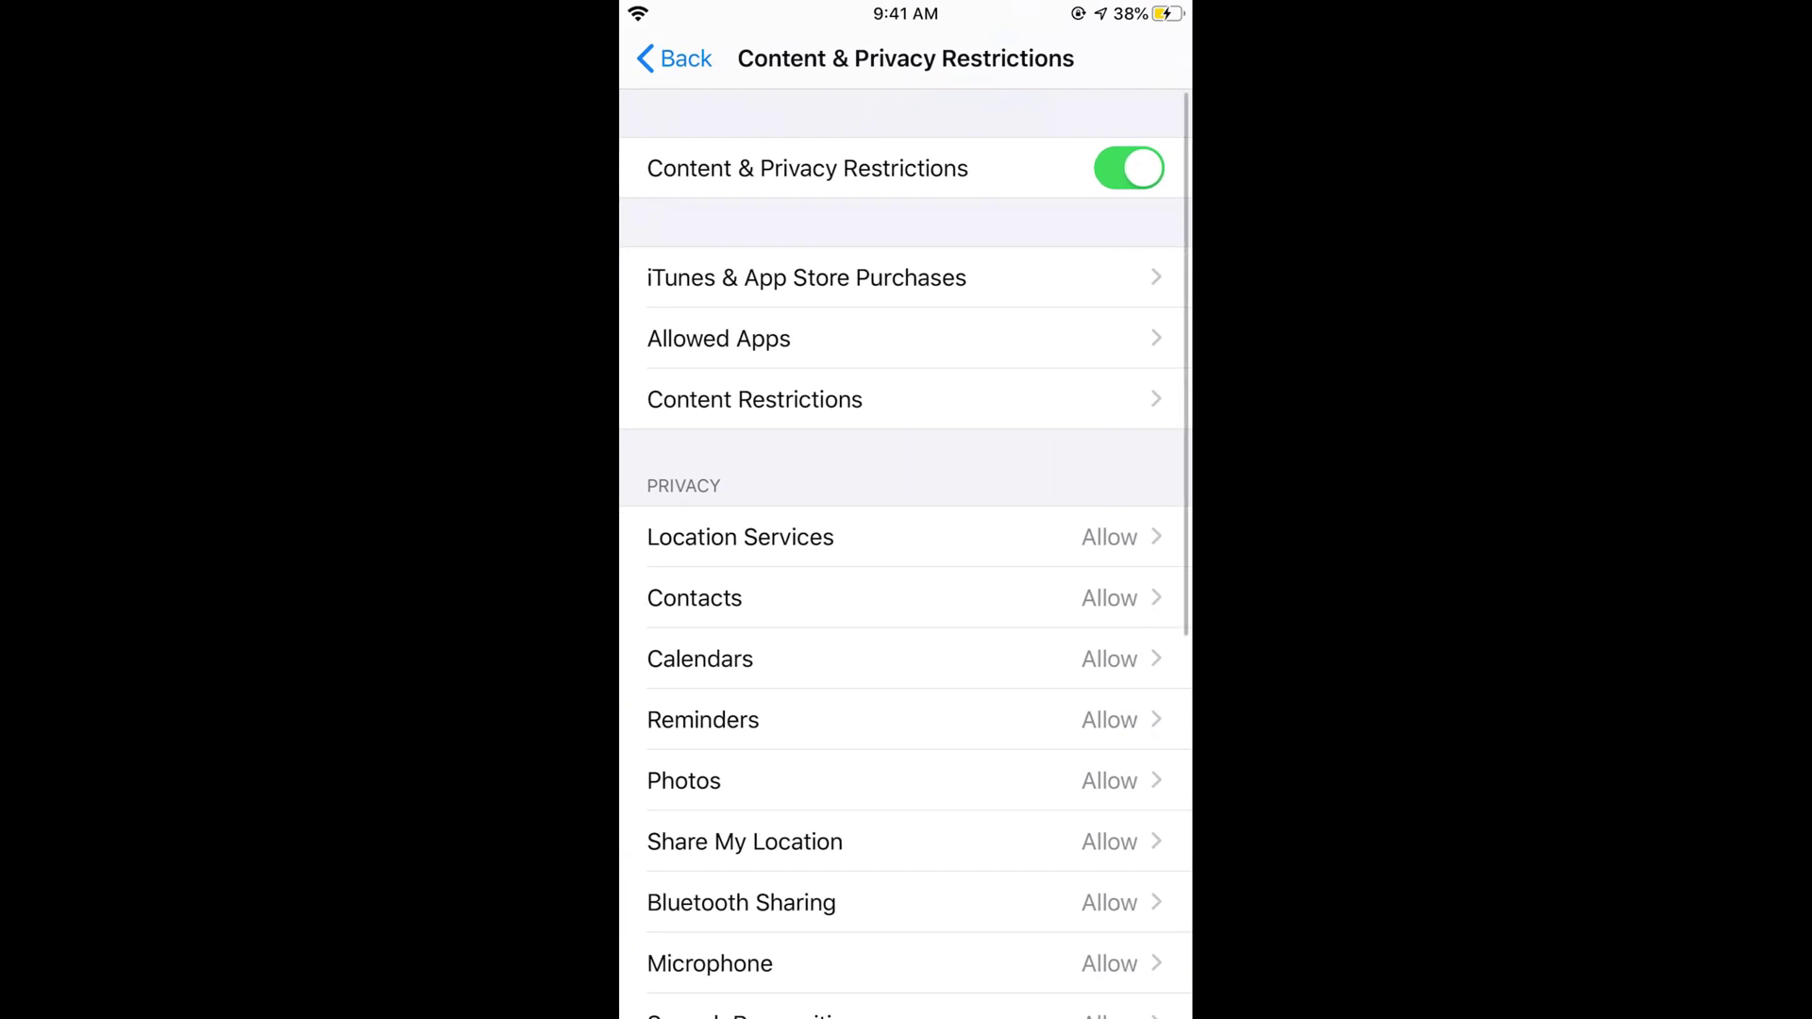
click(907, 399)
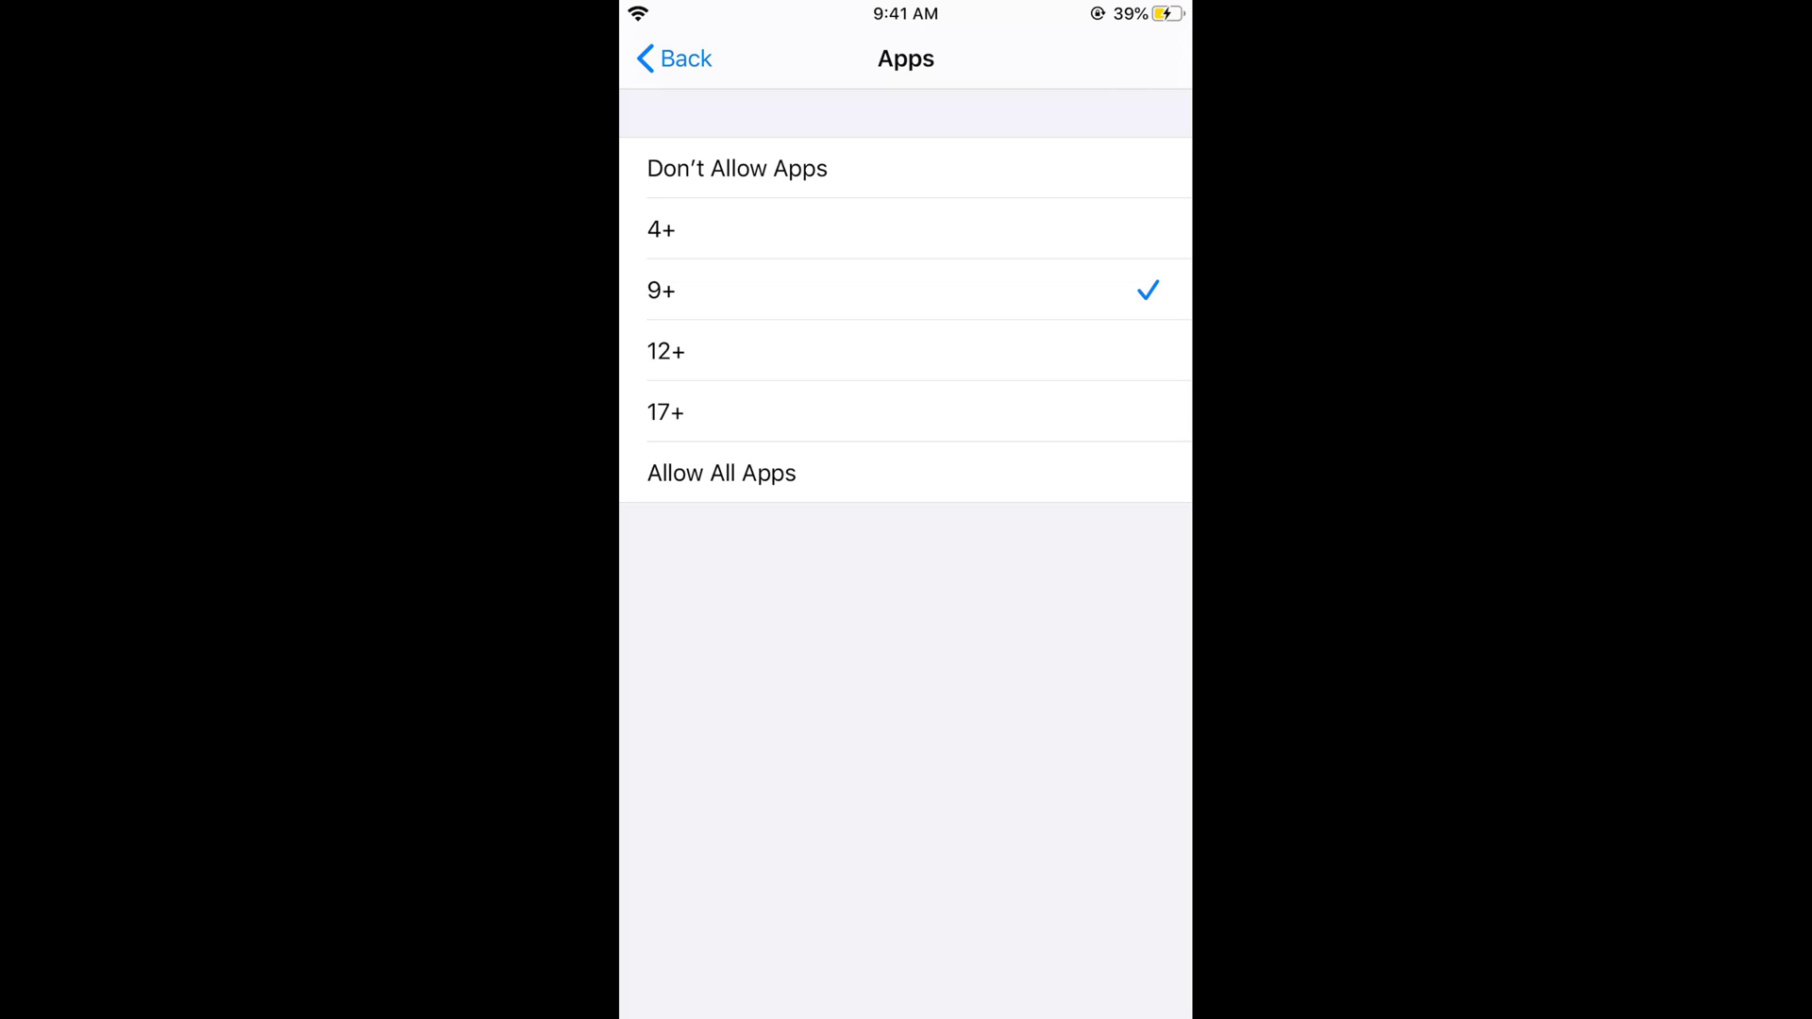
key(super+h)
drag(1104, 495, 707, 495)
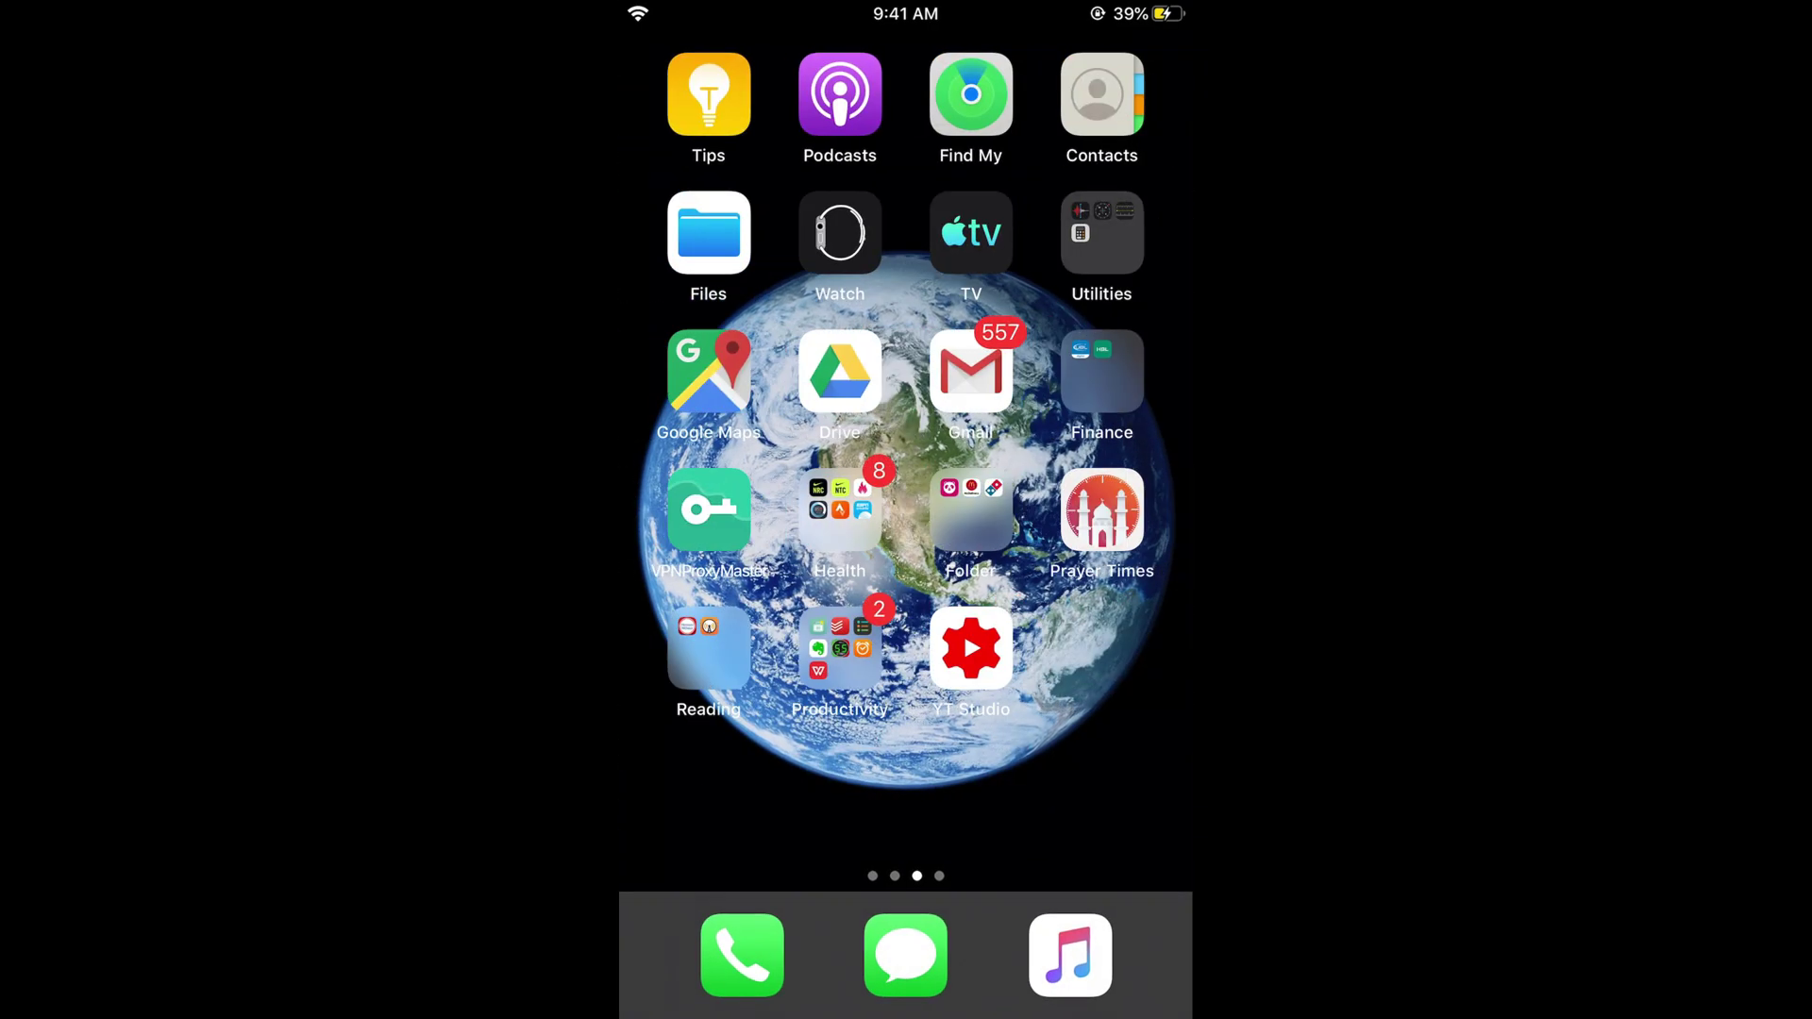
Return to Settings through the app switcher and set the Apps rating to 12+.
drag(906, 991, 906, 1018)
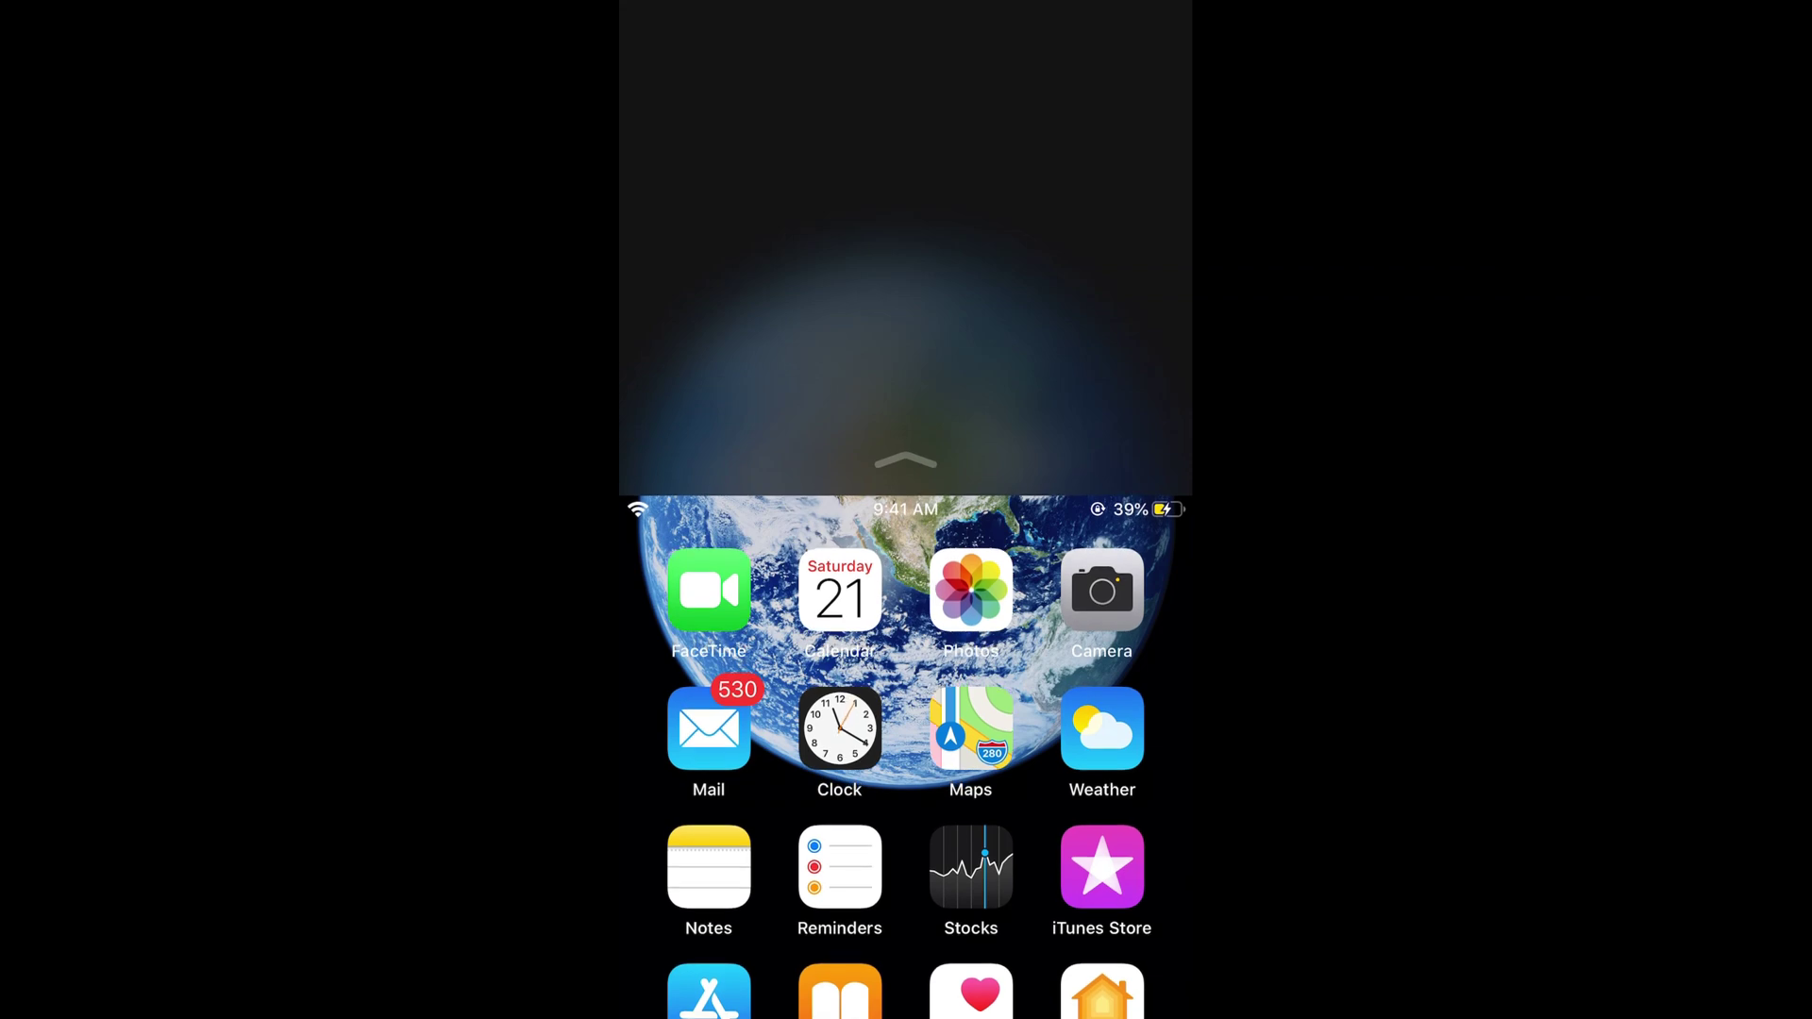
mouse_move(707, 779)
mouse_down()
mouse_move(1105, 778)
mouse_move(991, 779)
mouse_up()
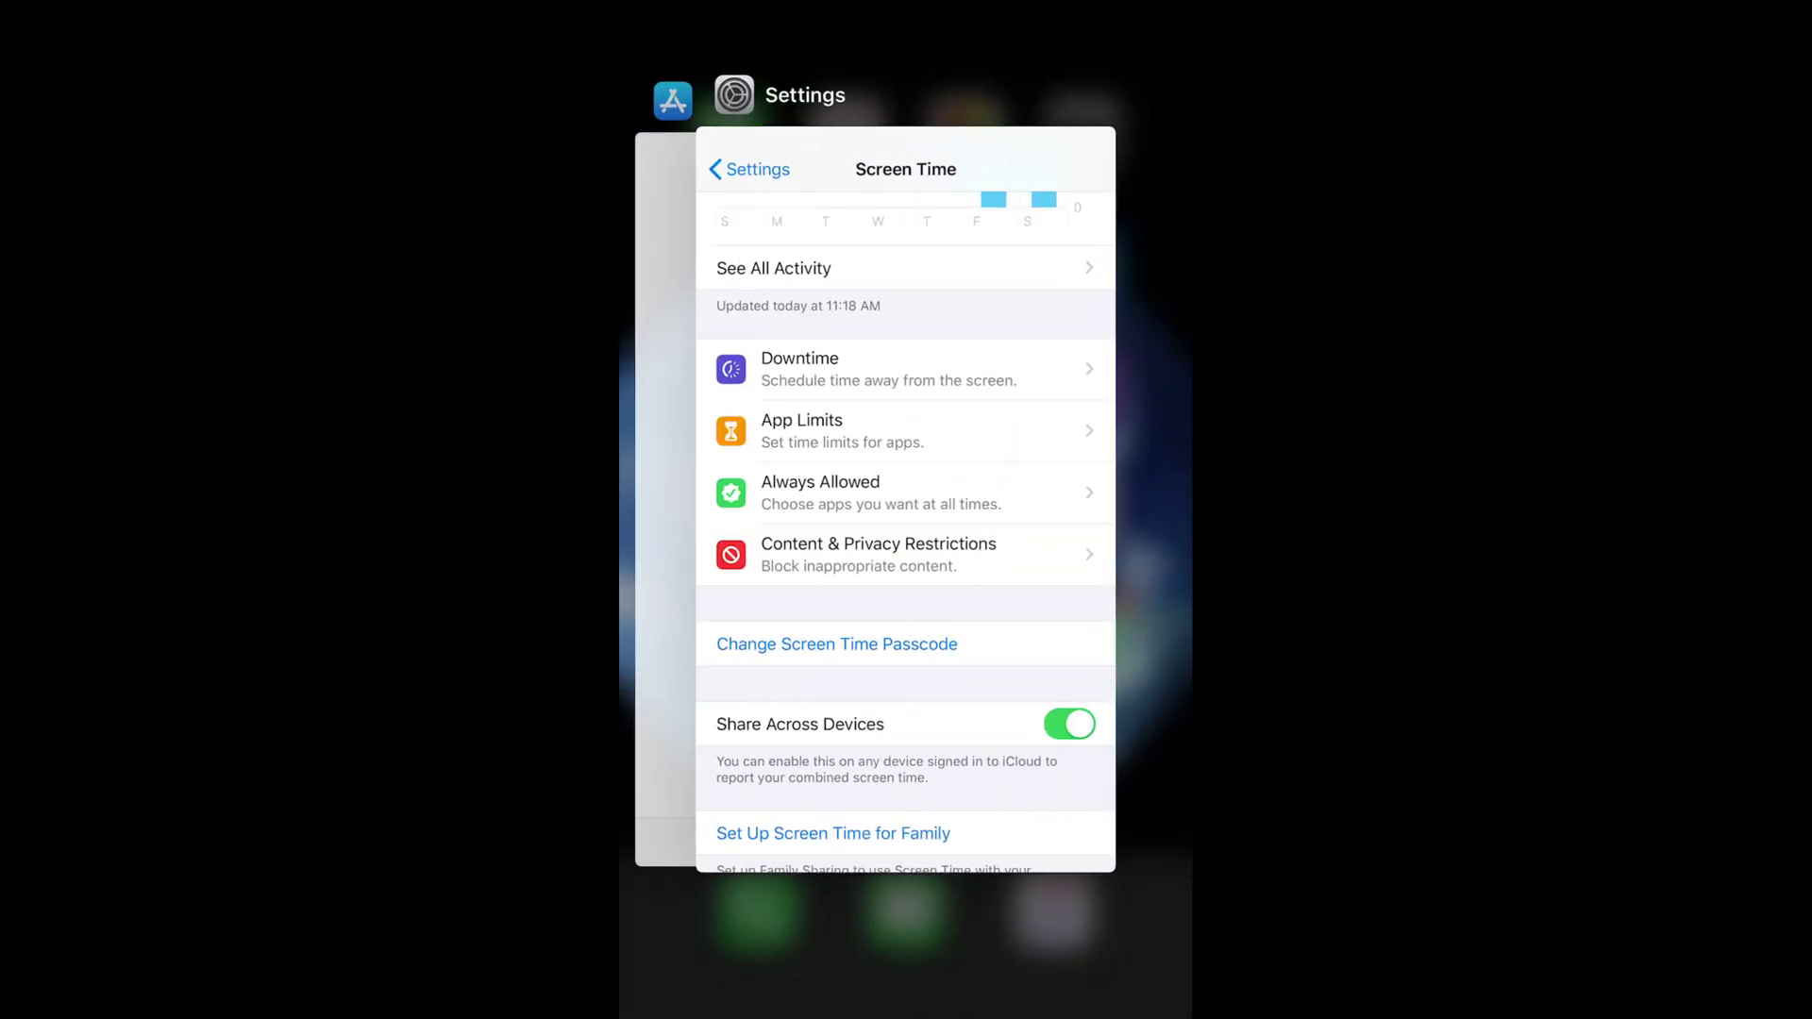
click(865, 482)
click(906, 580)
click(921, 400)
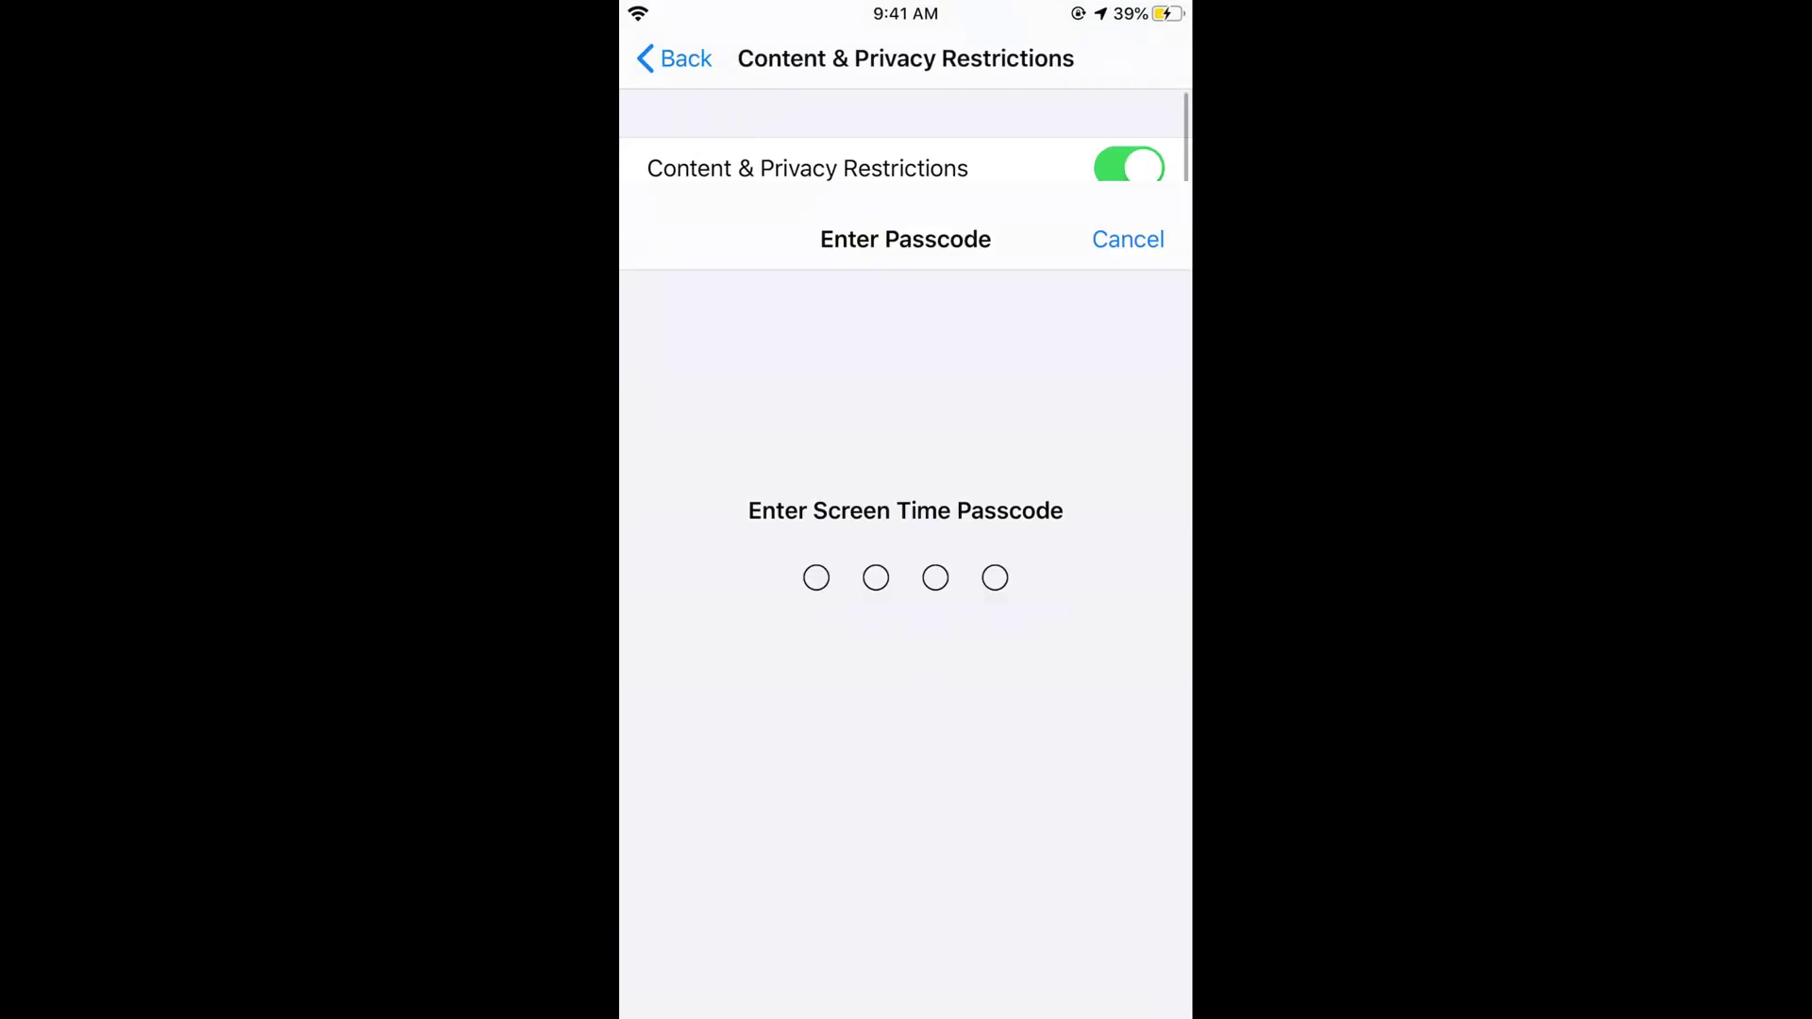
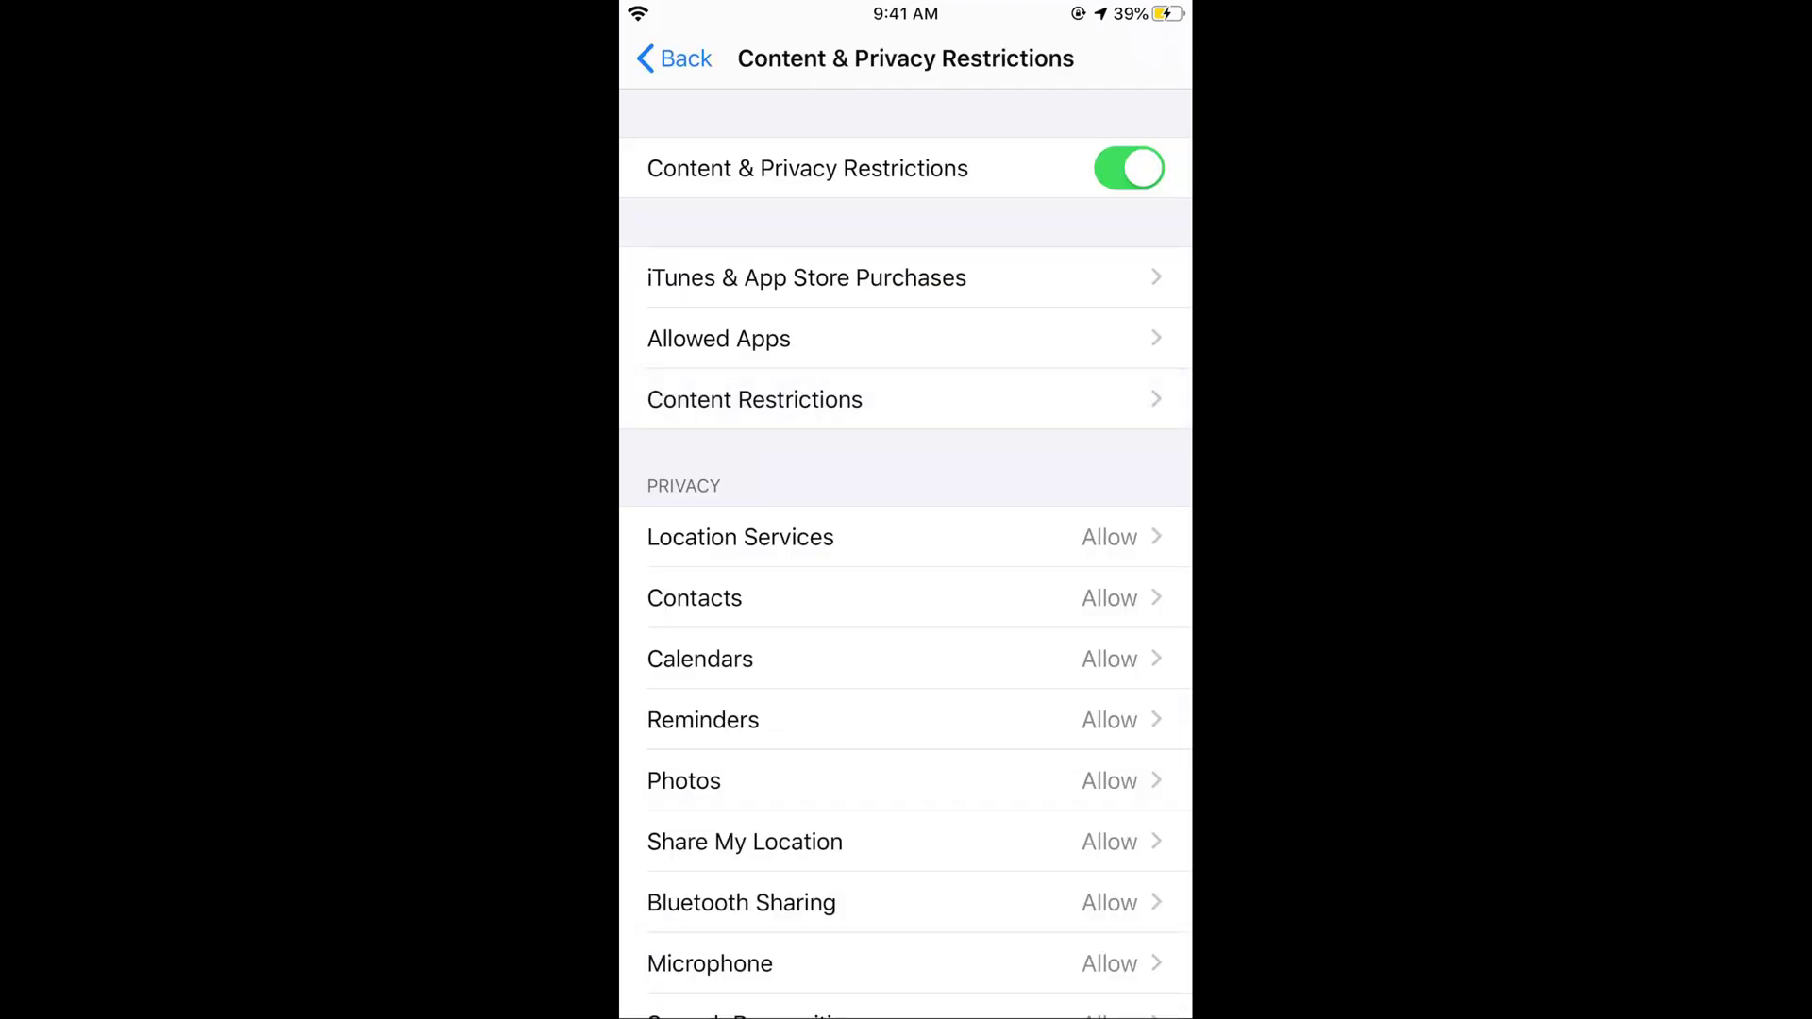
click(850, 399)
click(906, 561)
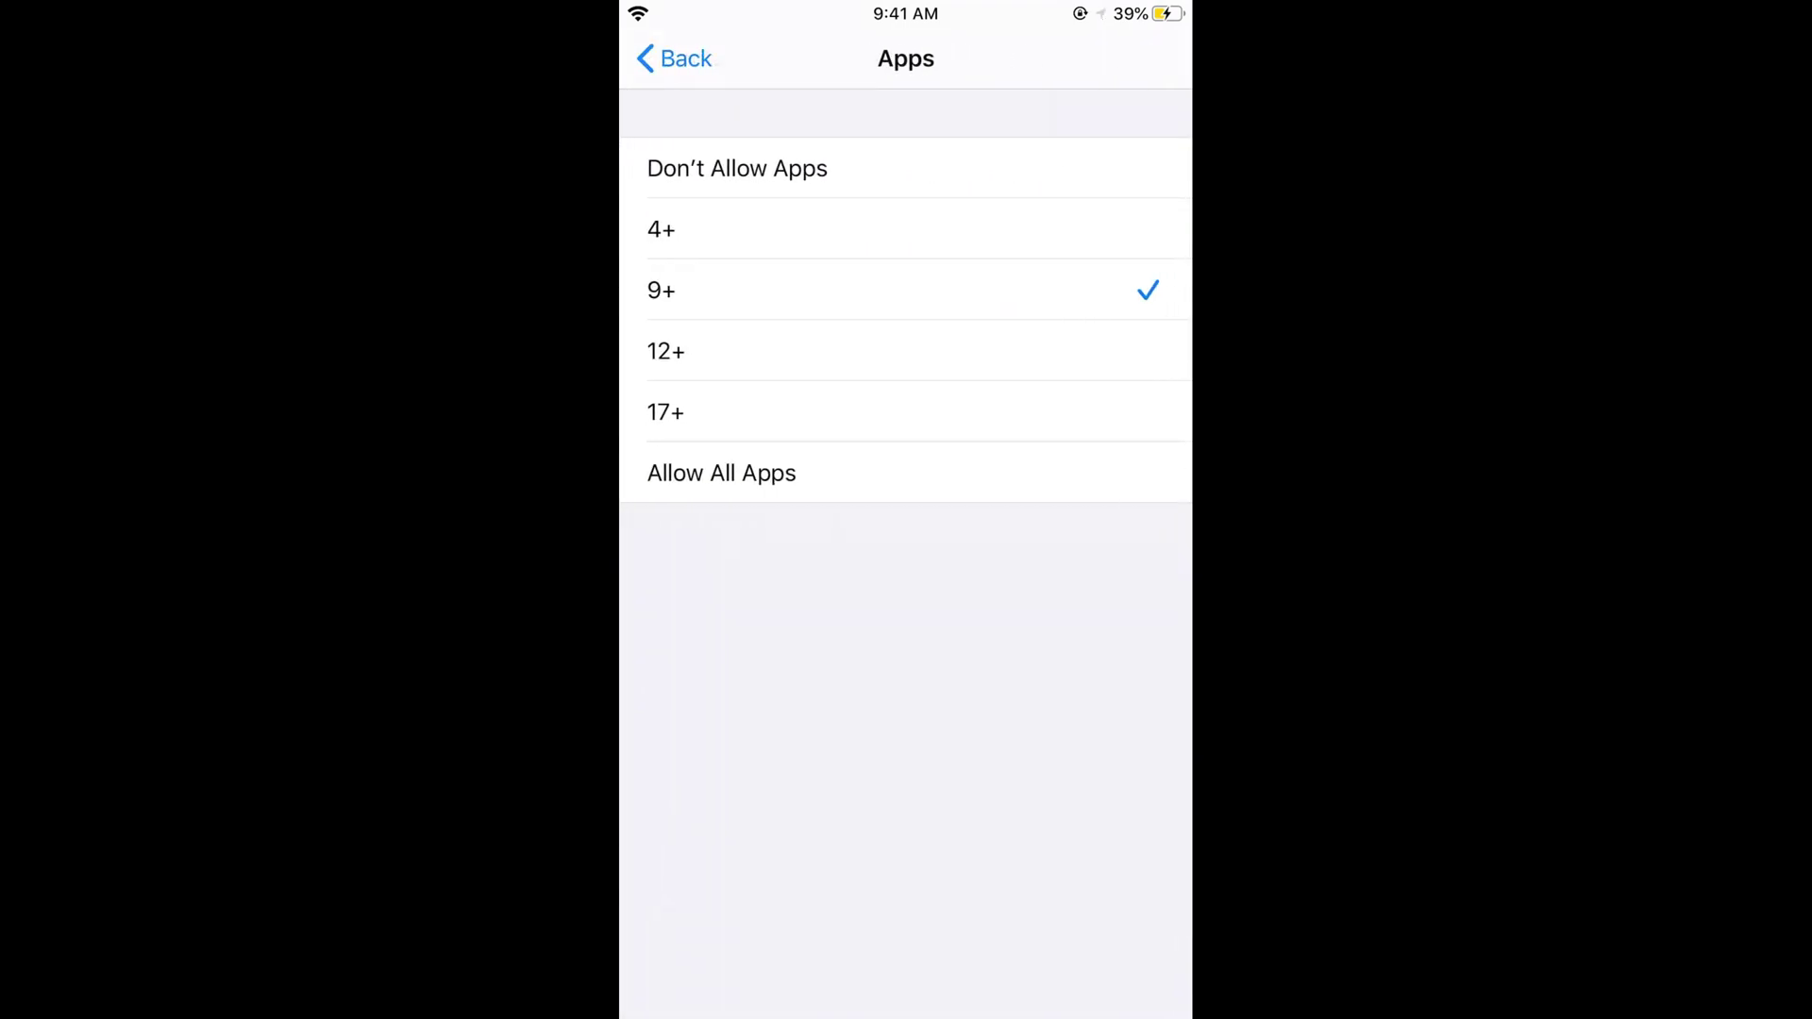
click(906, 350)
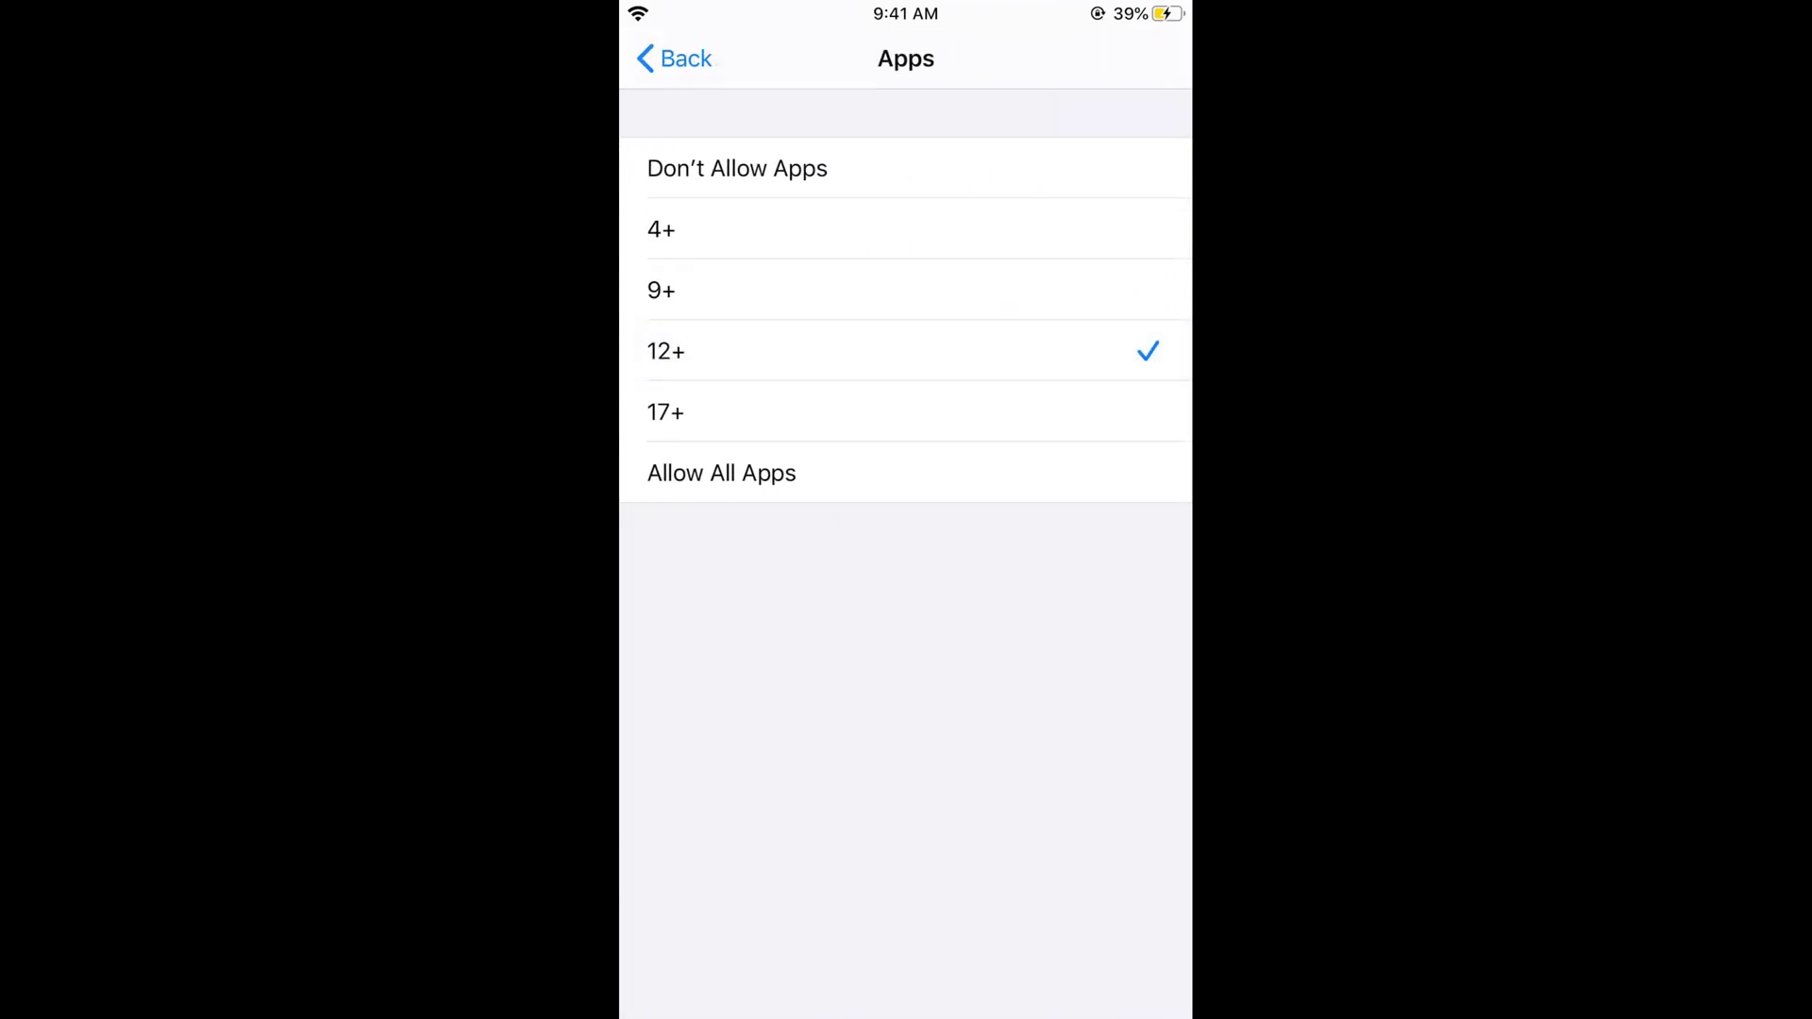